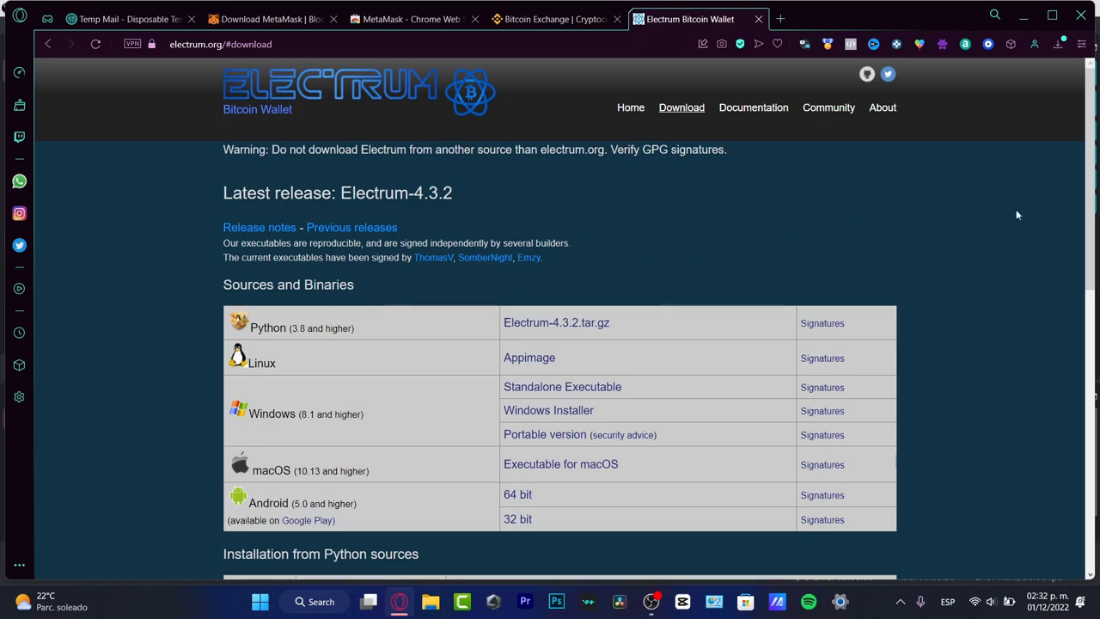
scroll(1017, 215, "down", 3)
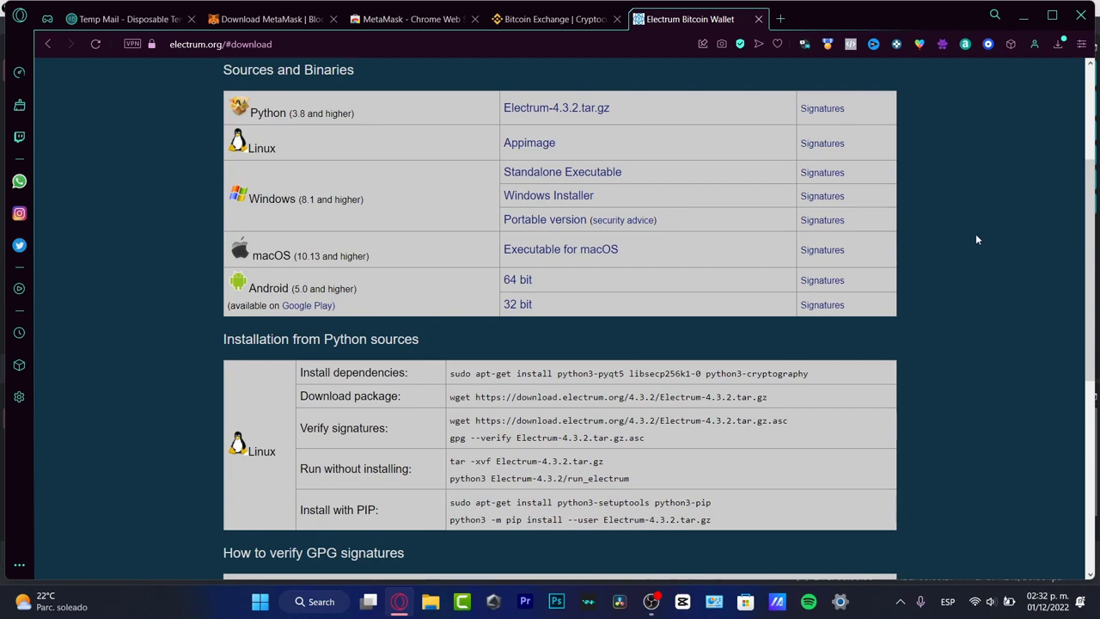
left_click_drag(243, 194, 297, 211)
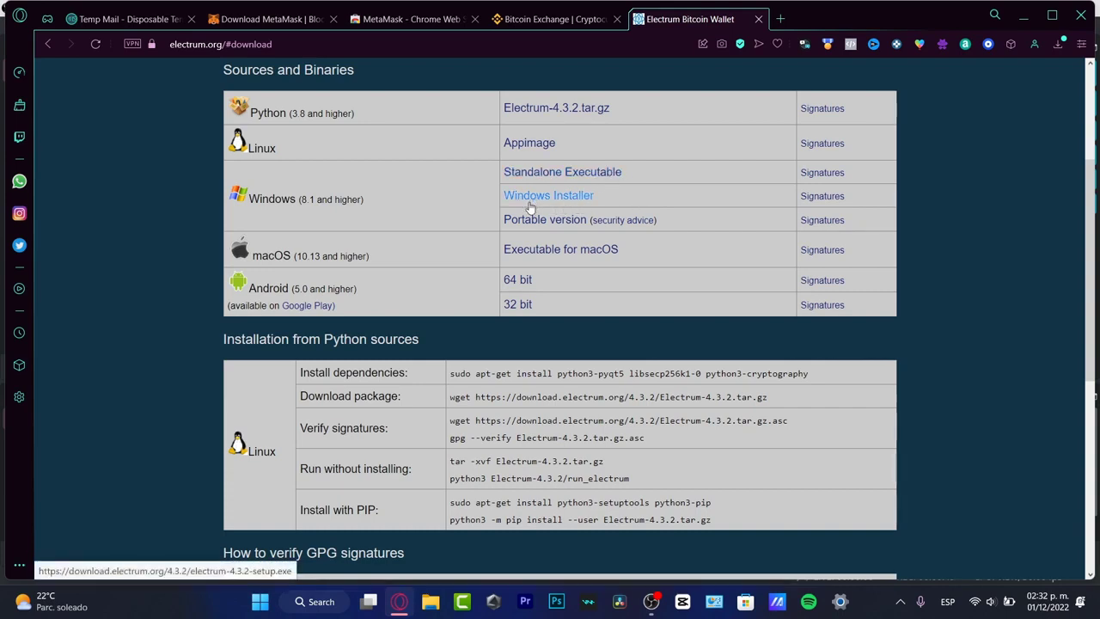
left_click(581, 200)
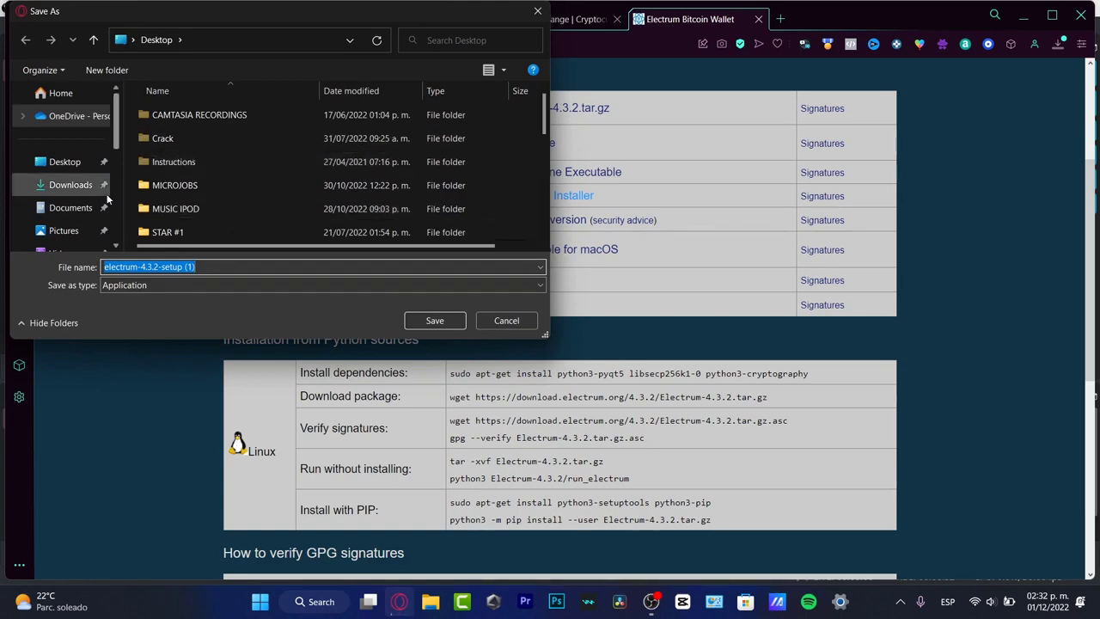
left_click(67, 162)
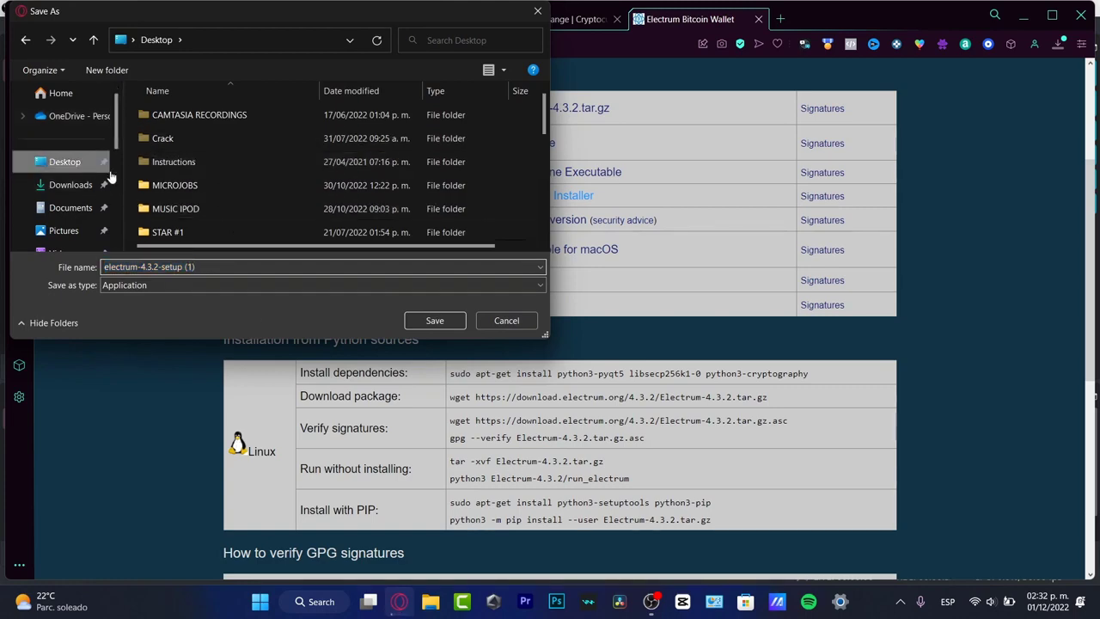
left_click(513, 316)
- Run the downloaded electrum-4.3.2-setup.exe and install Electrum into the default folder C:\Program Files (x86)\Electrum
left_click(1058, 45)
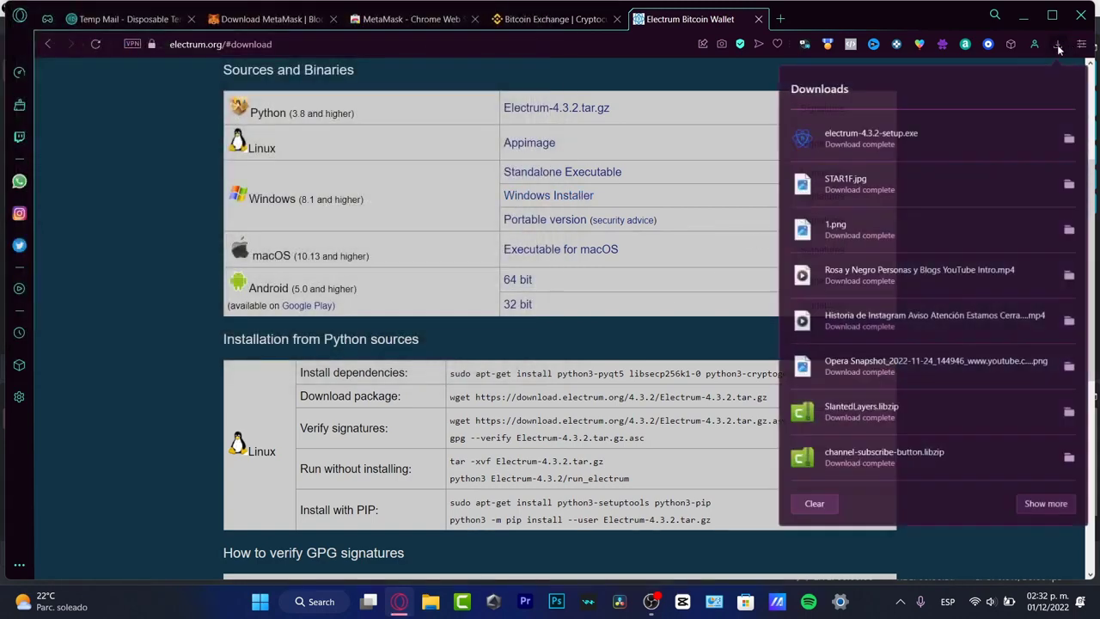
left_click(935, 136)
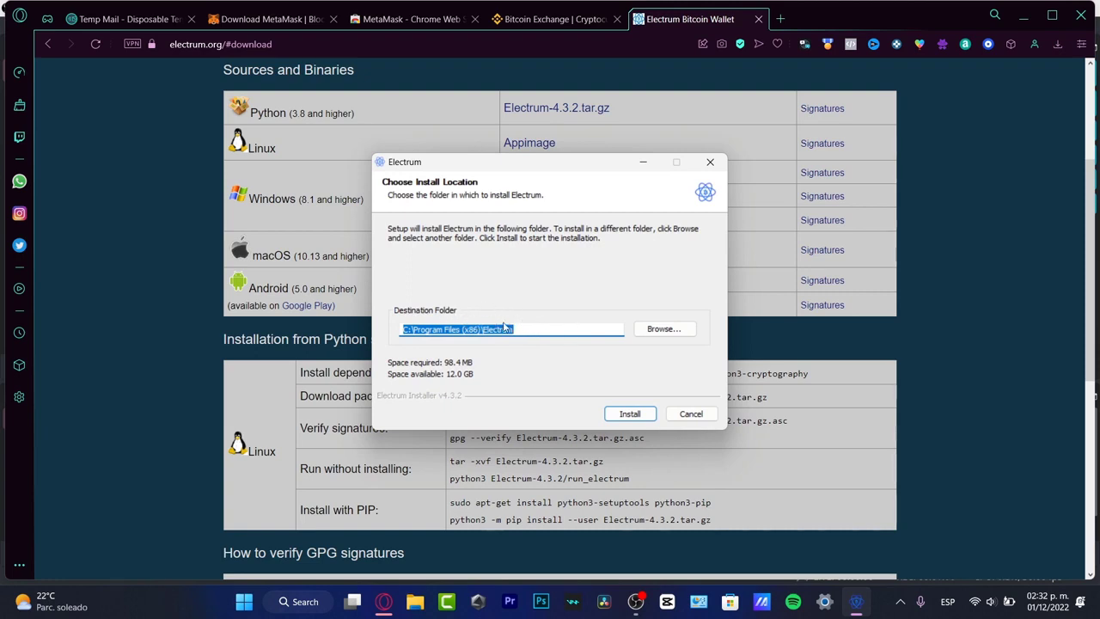
left_click(626, 412)
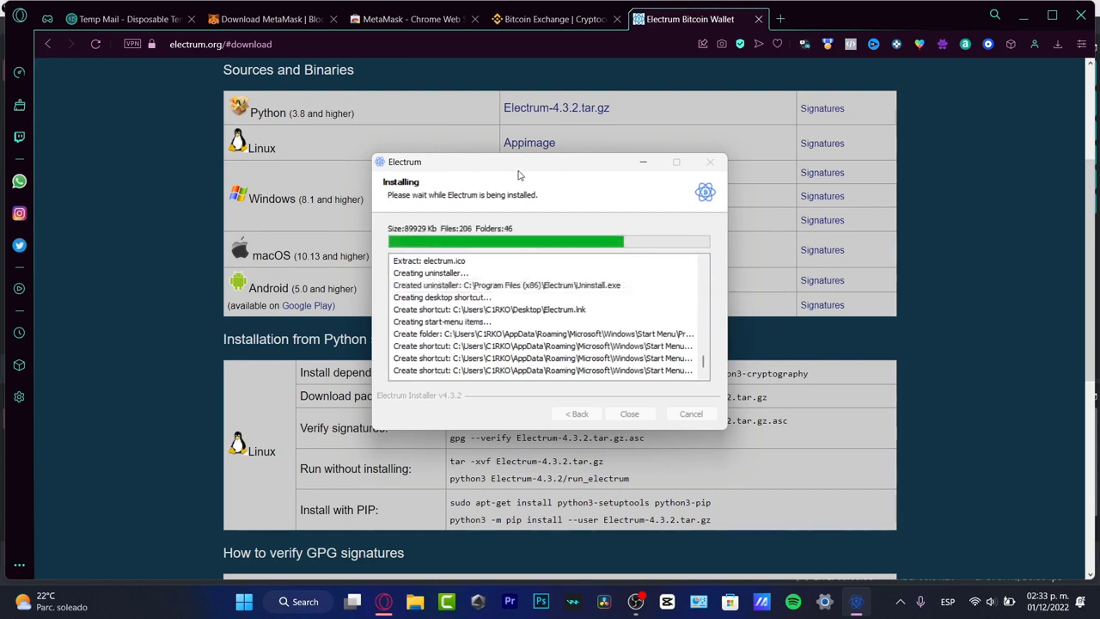
left_click(629, 416)
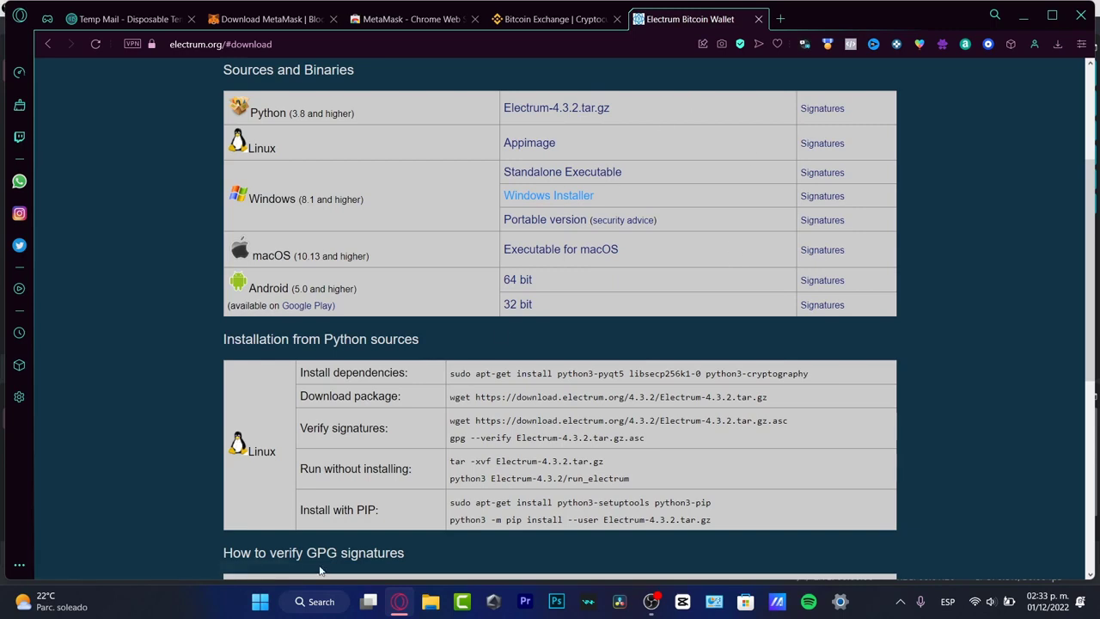
- Find the installed Electrum app through the Windows search and launch it as administrator
left_click(320, 607)
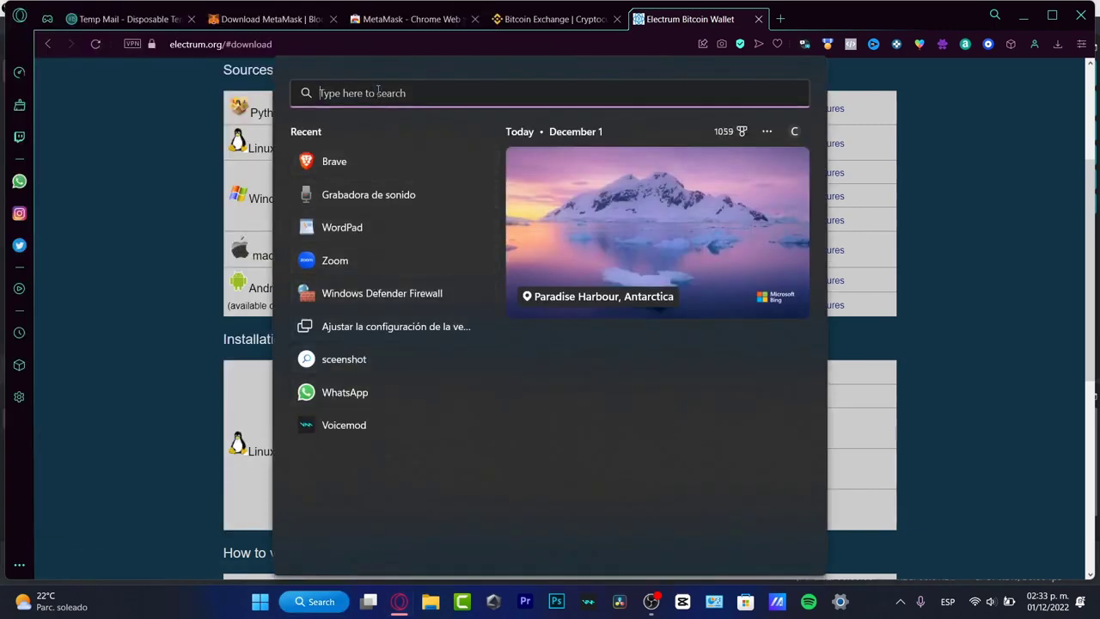
type("ele")
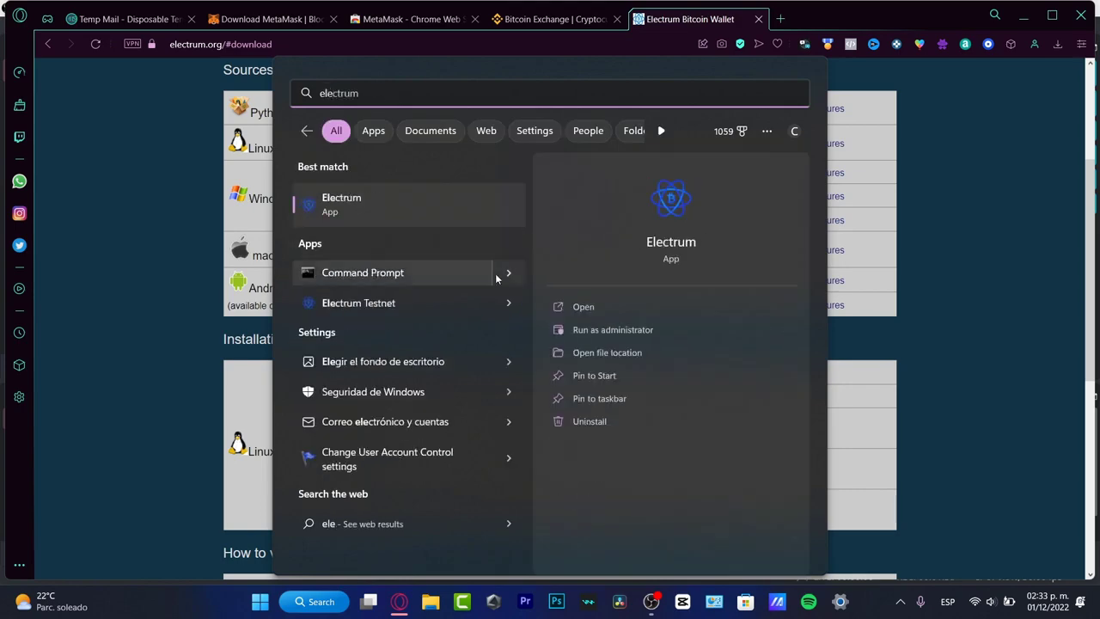
left_click(672, 330)
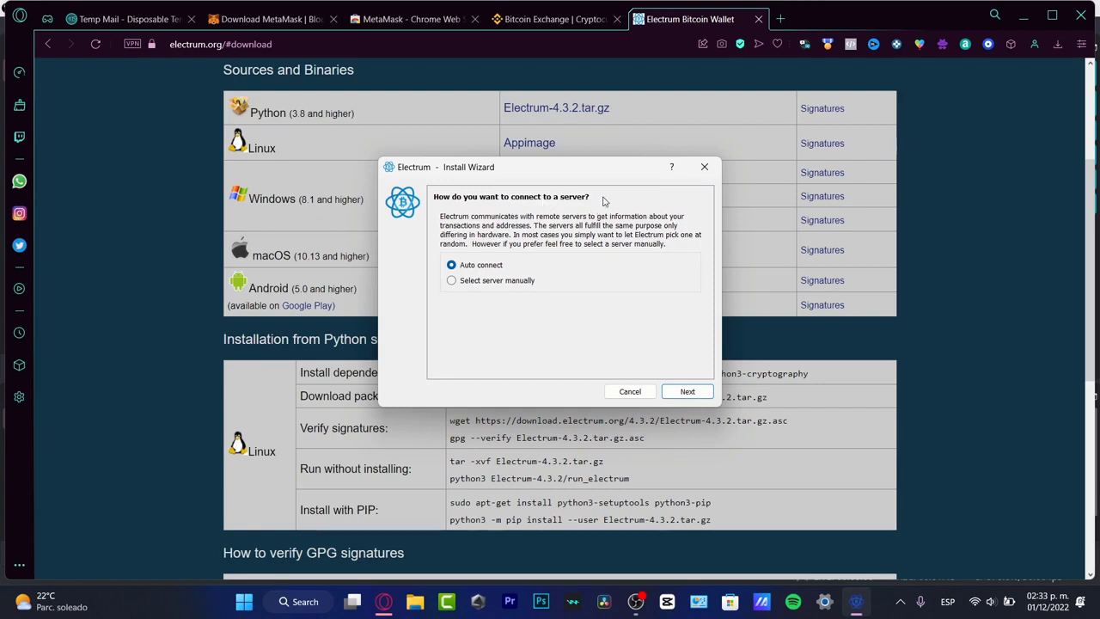
- Accept the Auto connect server option and name the new wallet file madstiv
left_click_drag(637, 172, 898, 100)
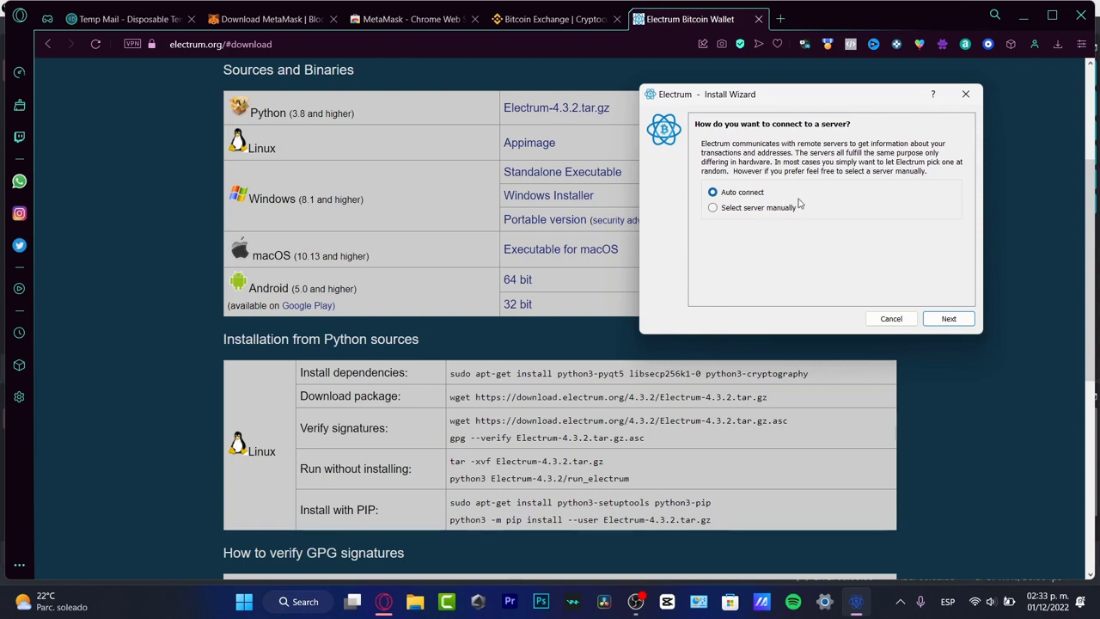
left_click(948, 319)
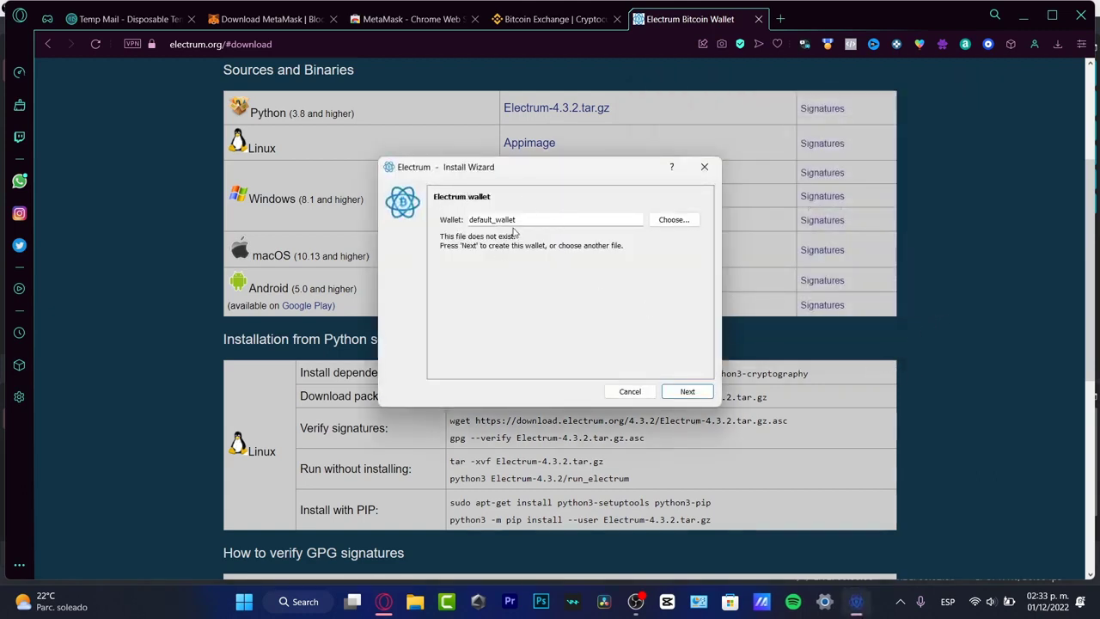
double_click(571, 221)
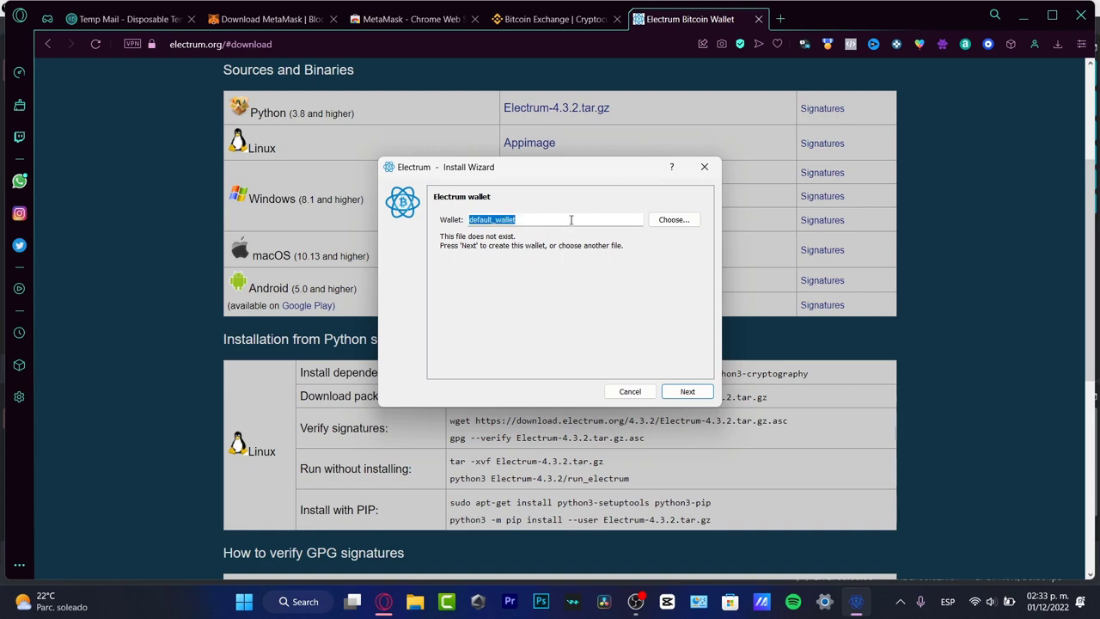
type("madstiv")
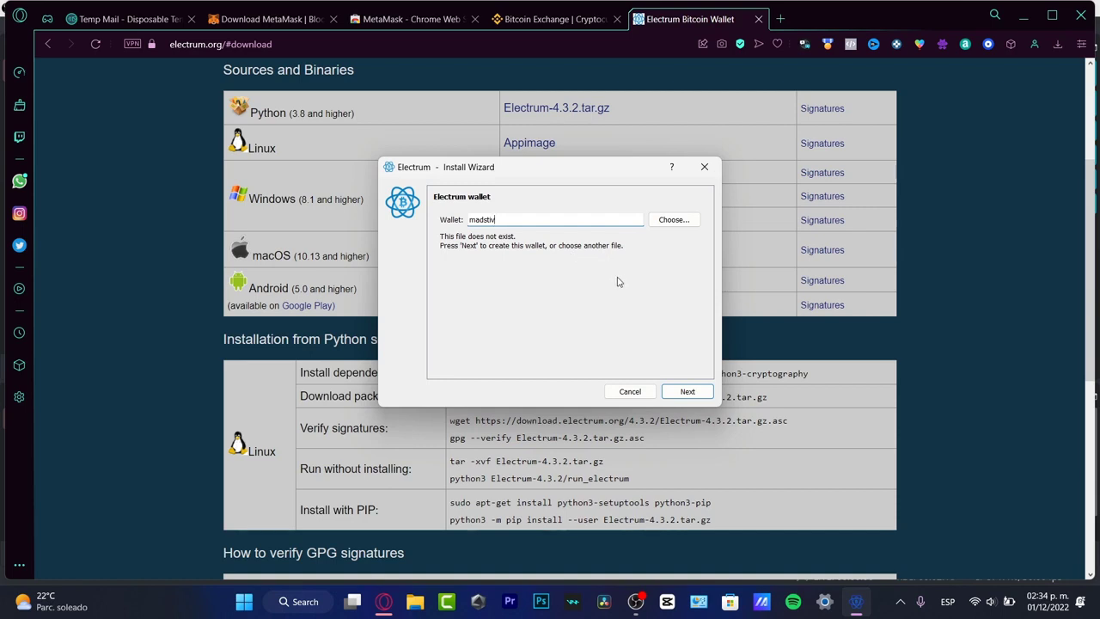
left_click(689, 391)
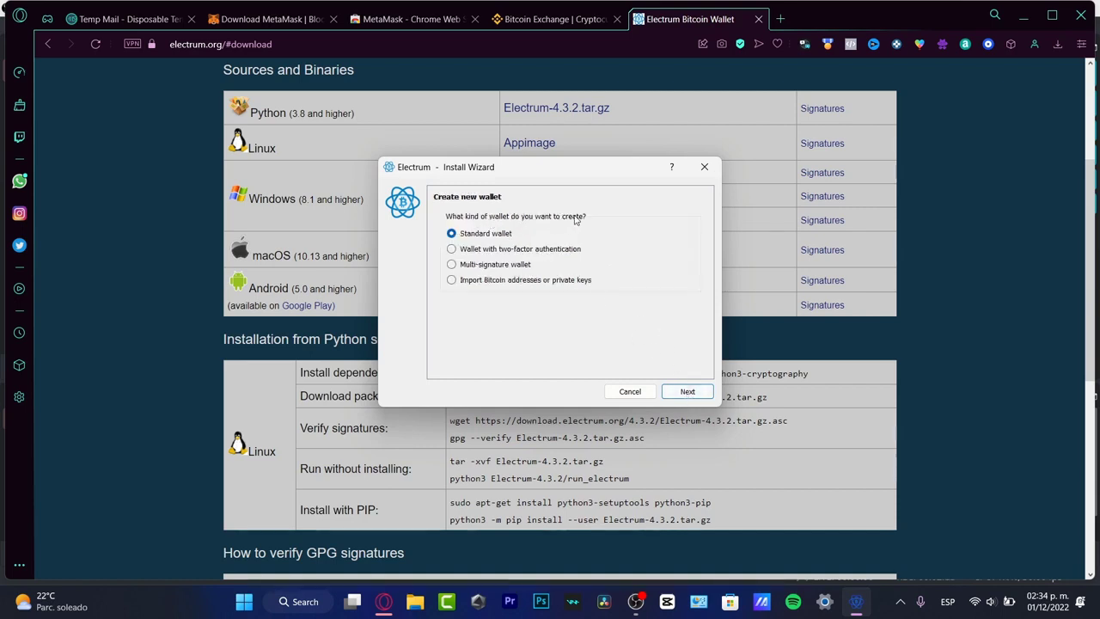
- Choose a standard wallet with a newly created seed and select the full generated seed phrase
left_click(518, 251)
left_click(499, 269)
left_click(507, 282)
left_click(497, 236)
left_click(671, 392)
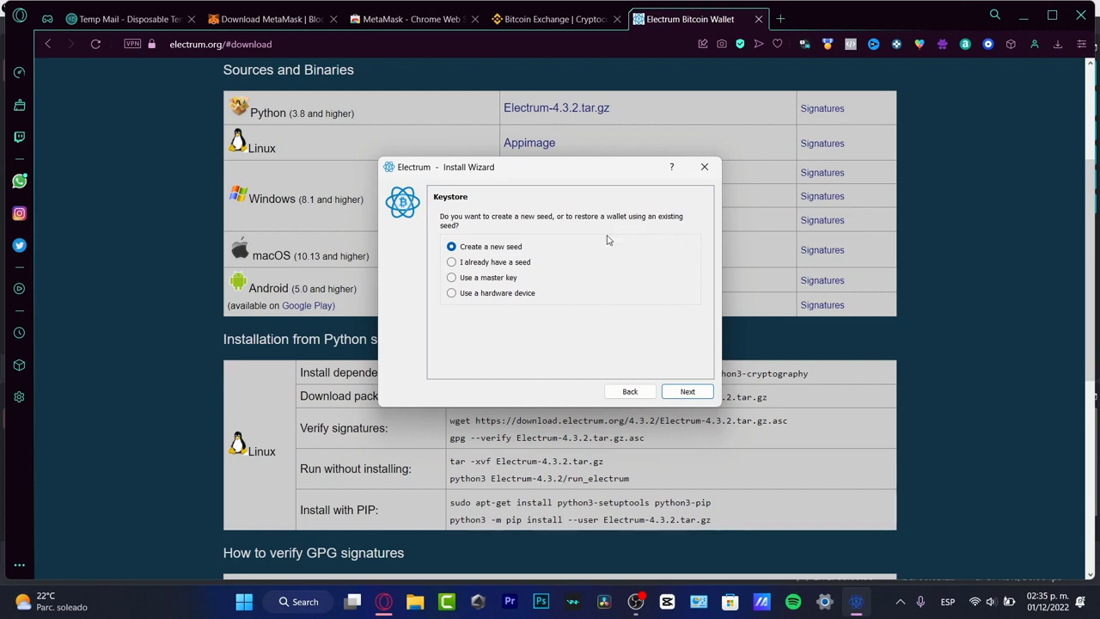
left_click(685, 391)
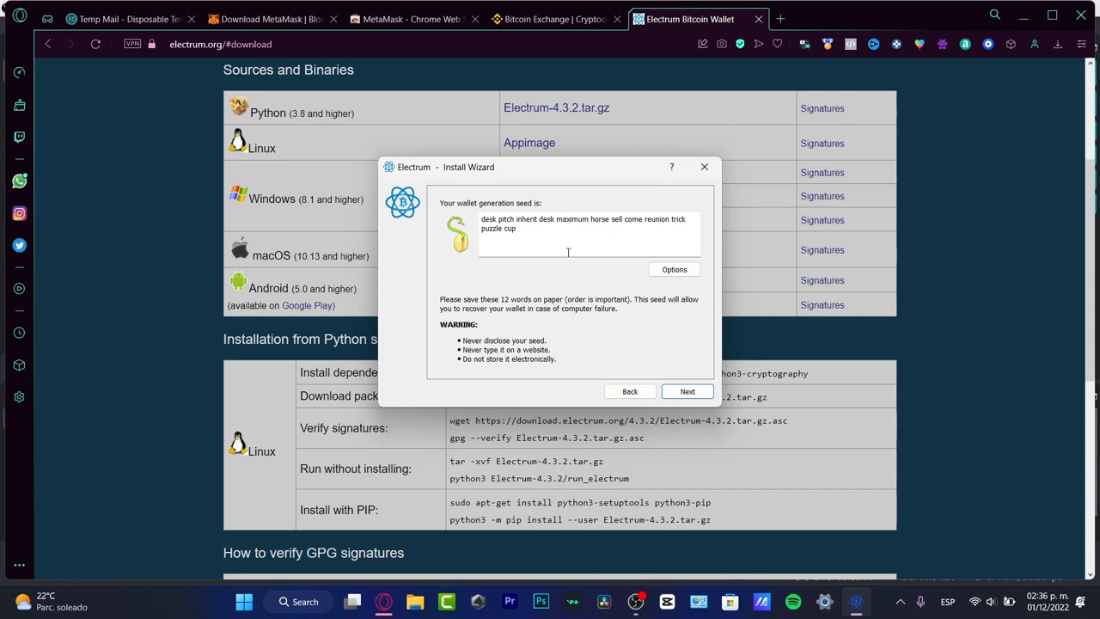
left_click_drag(552, 244, 484, 212)
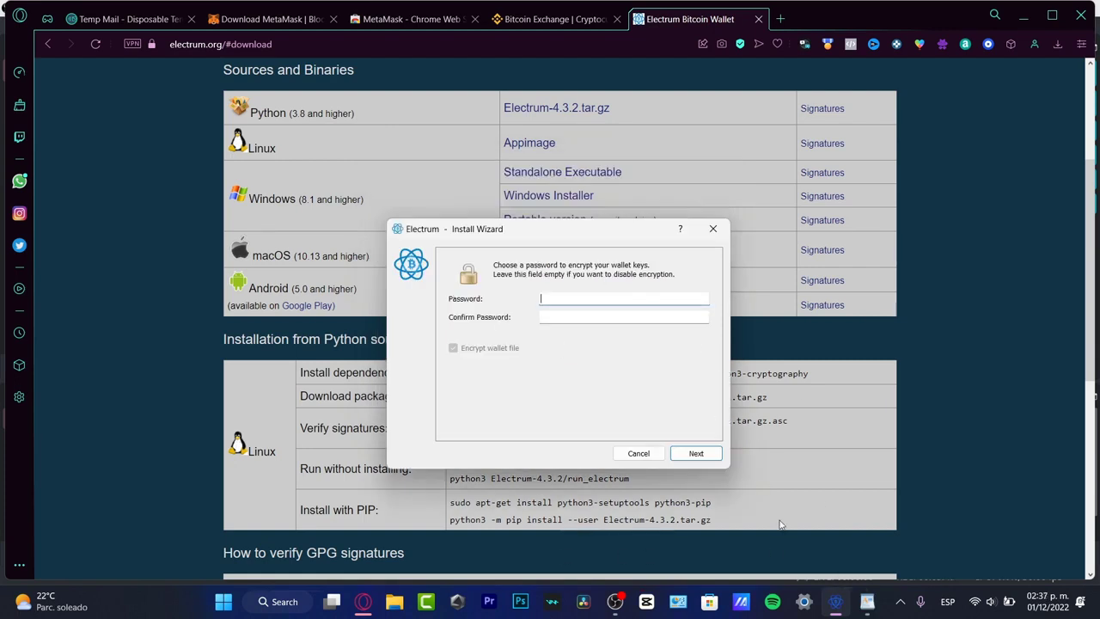
- Enter and confirm the wallet encryption password, keeping wallet file encryption enabled, and finish the setup
left_click(556, 297)
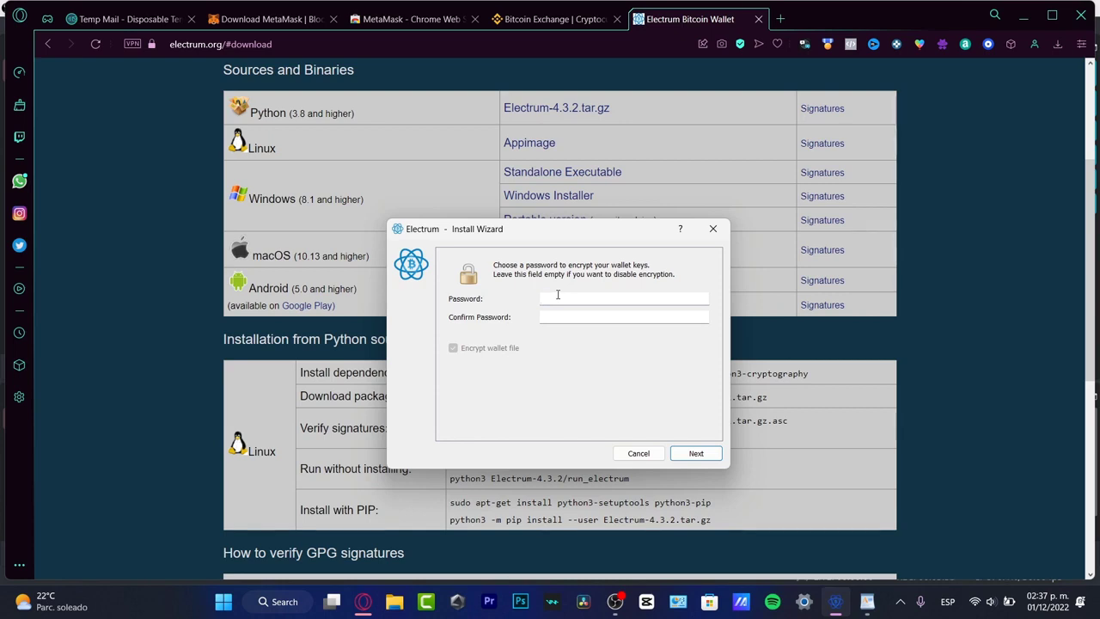
type("•••••••••")
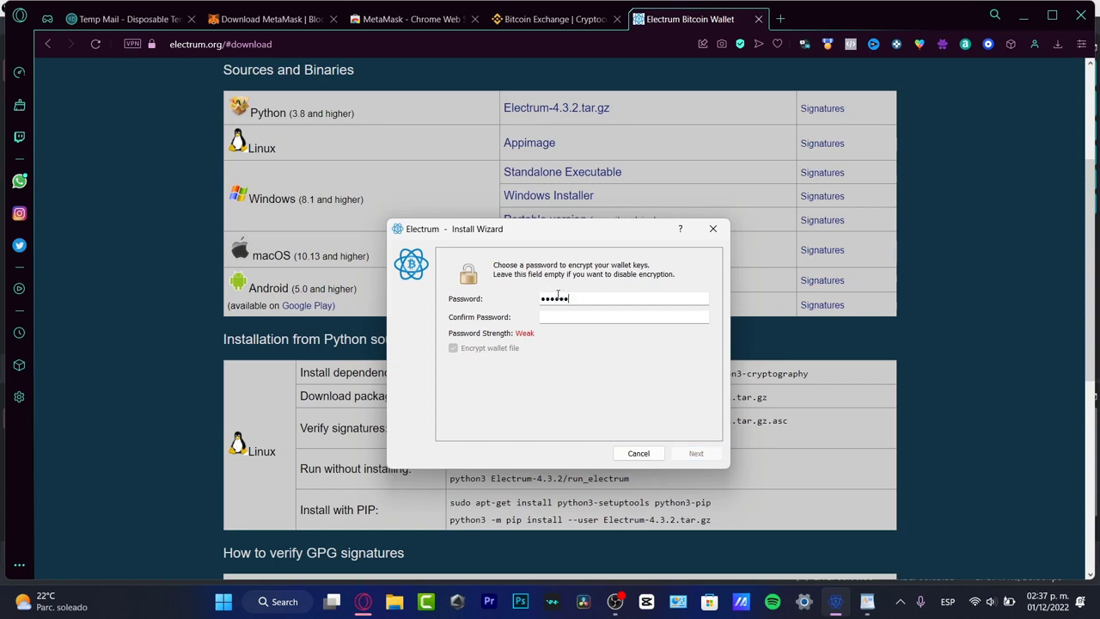
key("Tab")
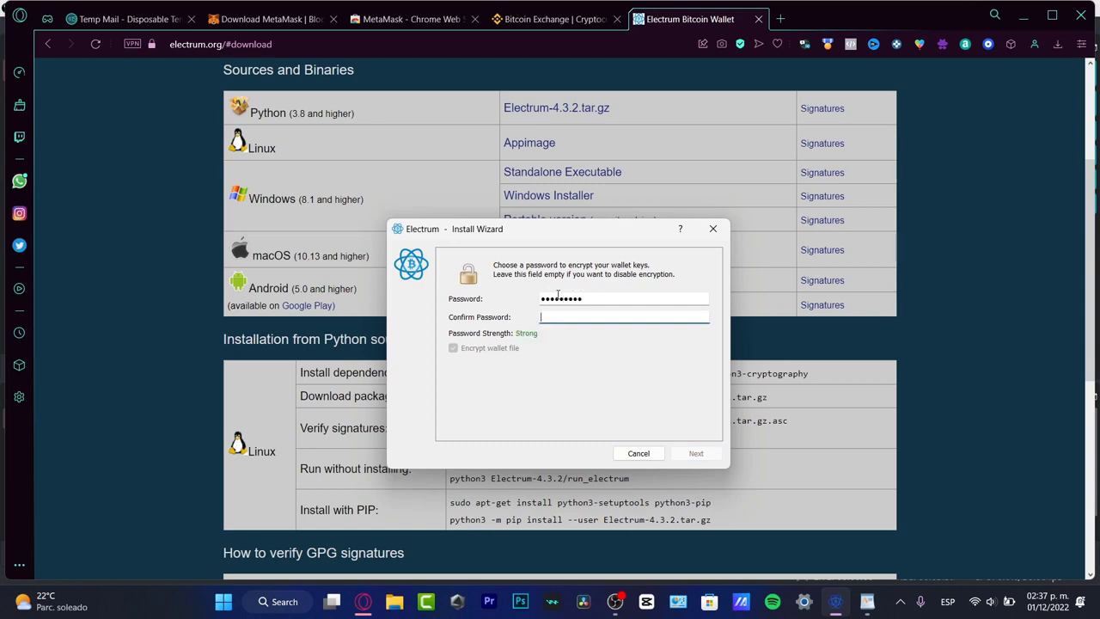
type("•••••••••")
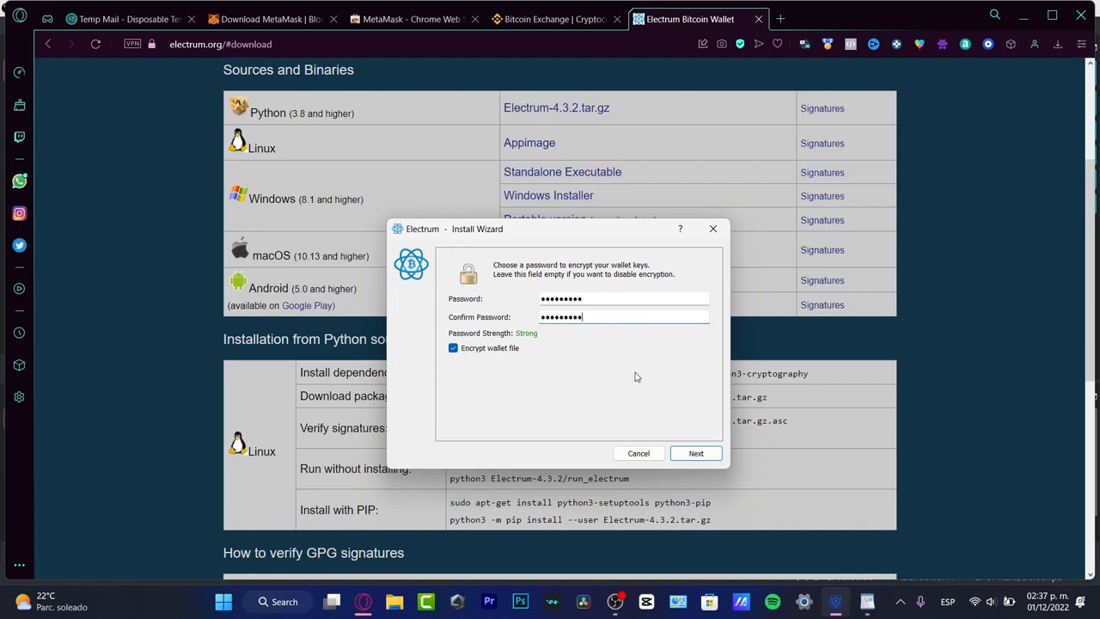
left_click(695, 454)
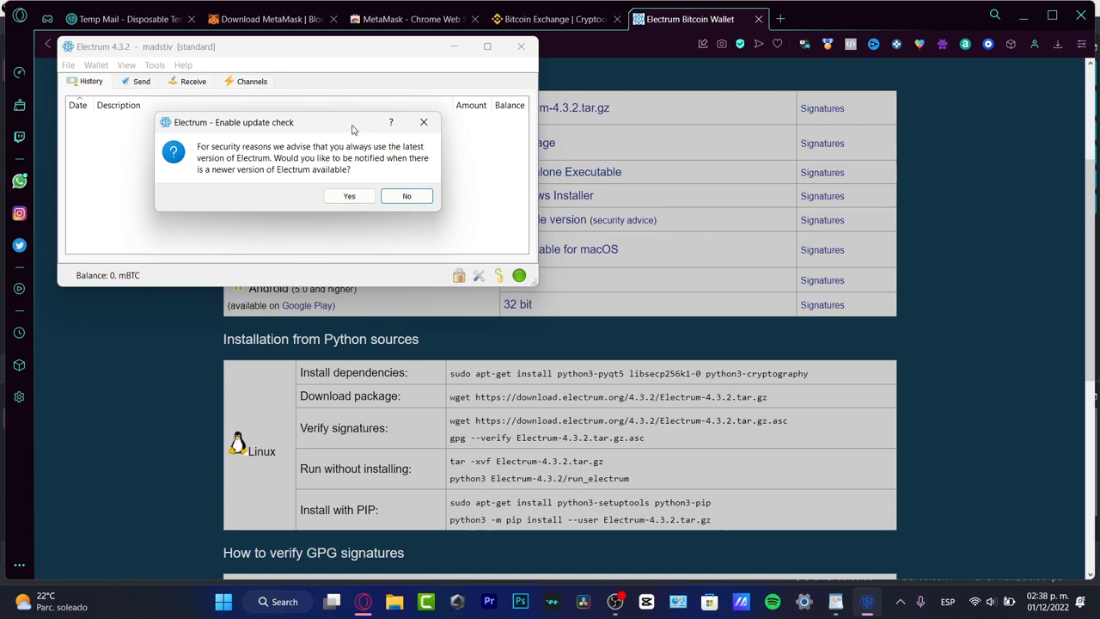
- Decline notifications about newer Electrum versions and reposition the wallet window over the download page
left_click_drag(352, 130, 631, 163)
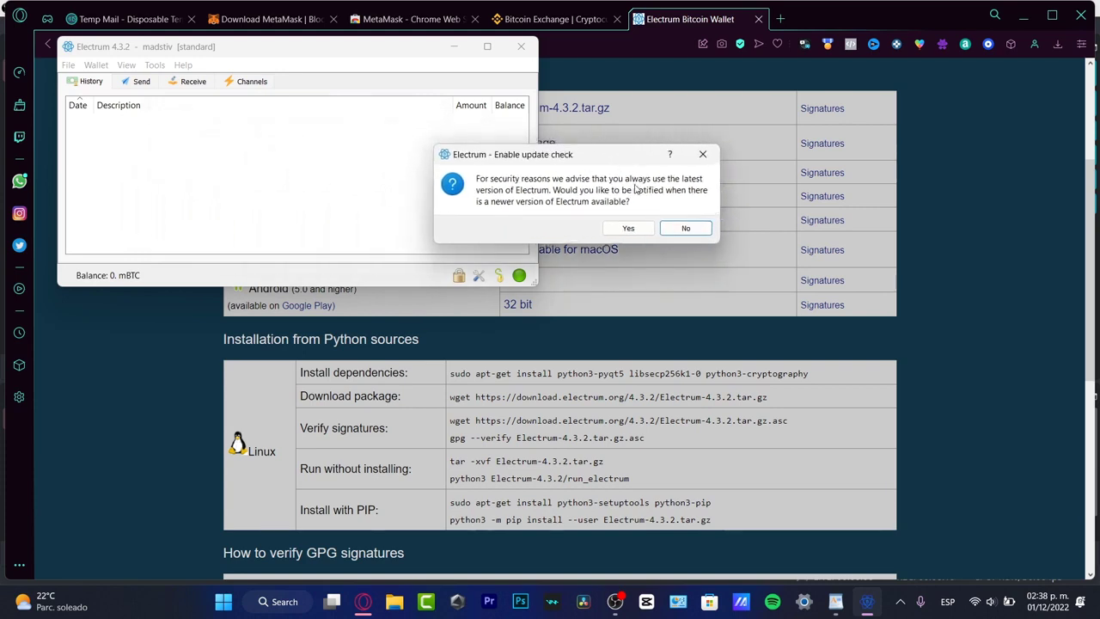
left_click(672, 232)
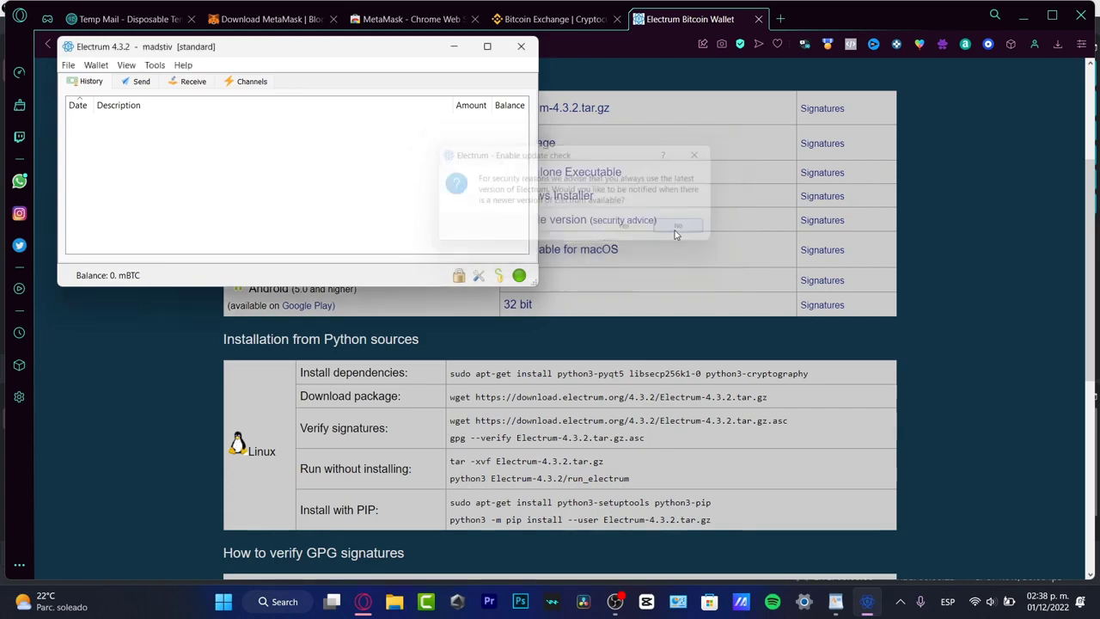
left_click_drag(330, 57, 806, 241)
scroll(397, 352, "up", 3)
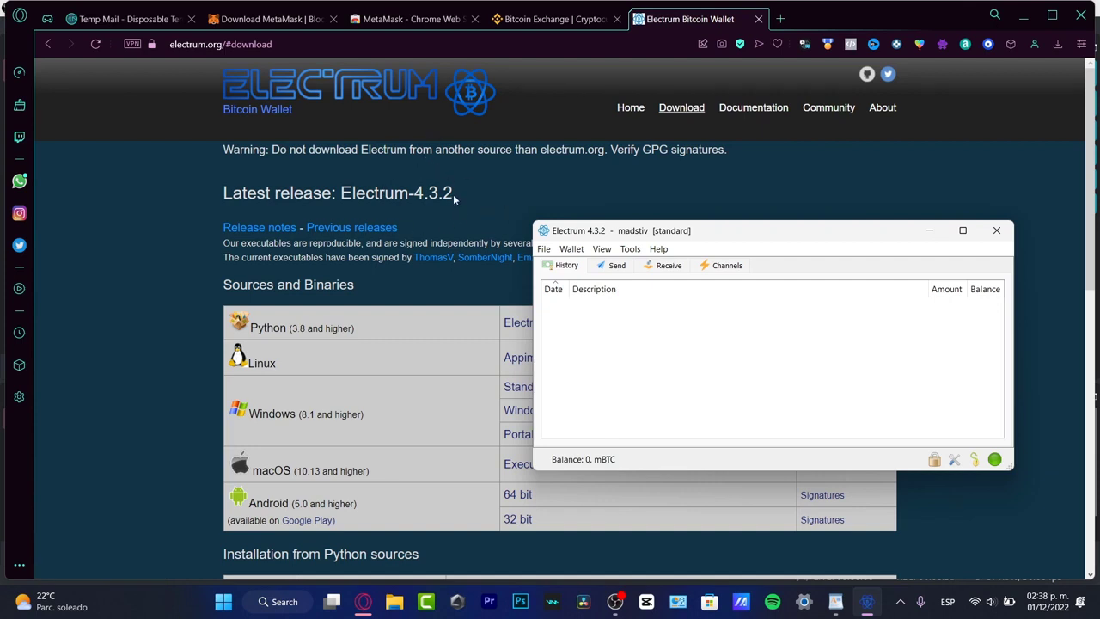
left_click_drag(744, 243, 778, 109)
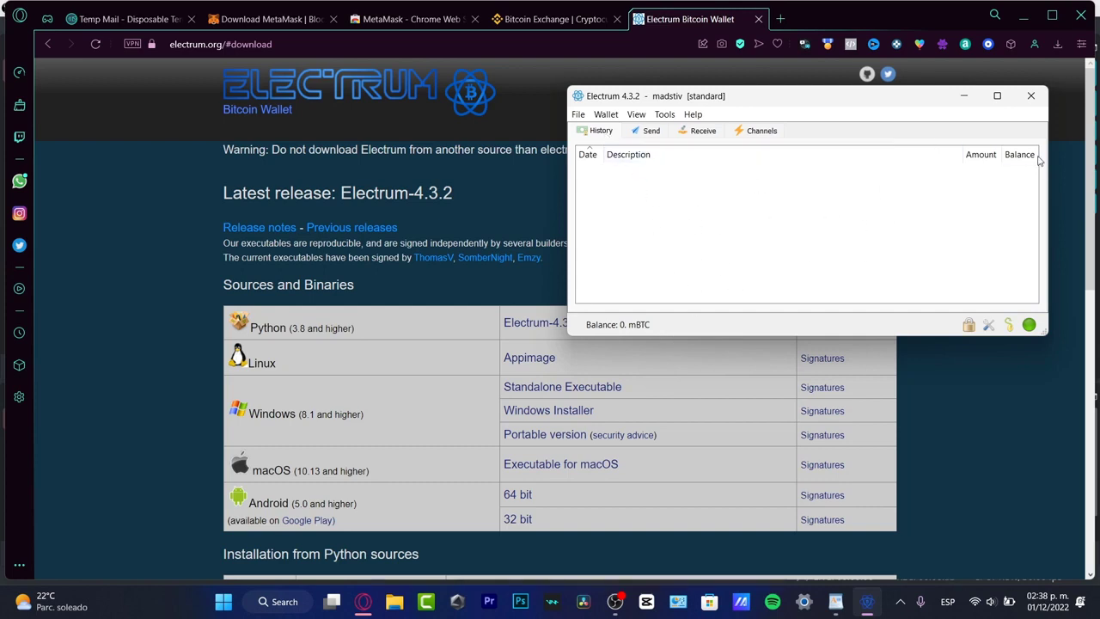
- Look through the wallet's History, Send, Receive and Channels views, examine the payment recipient field, and return to the browser page
left_click(990, 158)
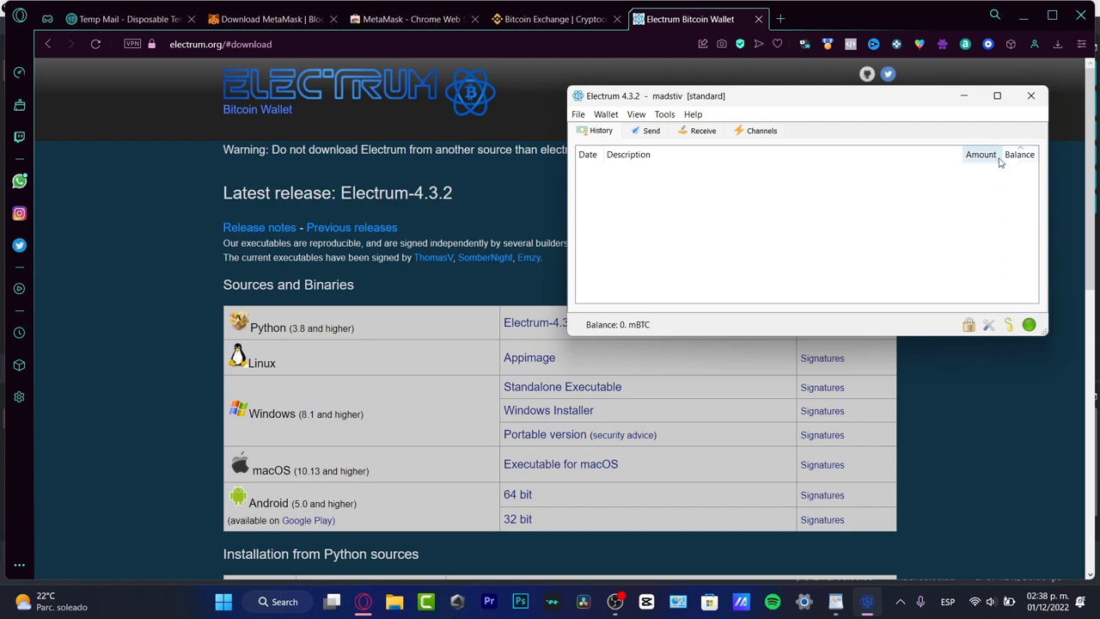
left_click(650, 132)
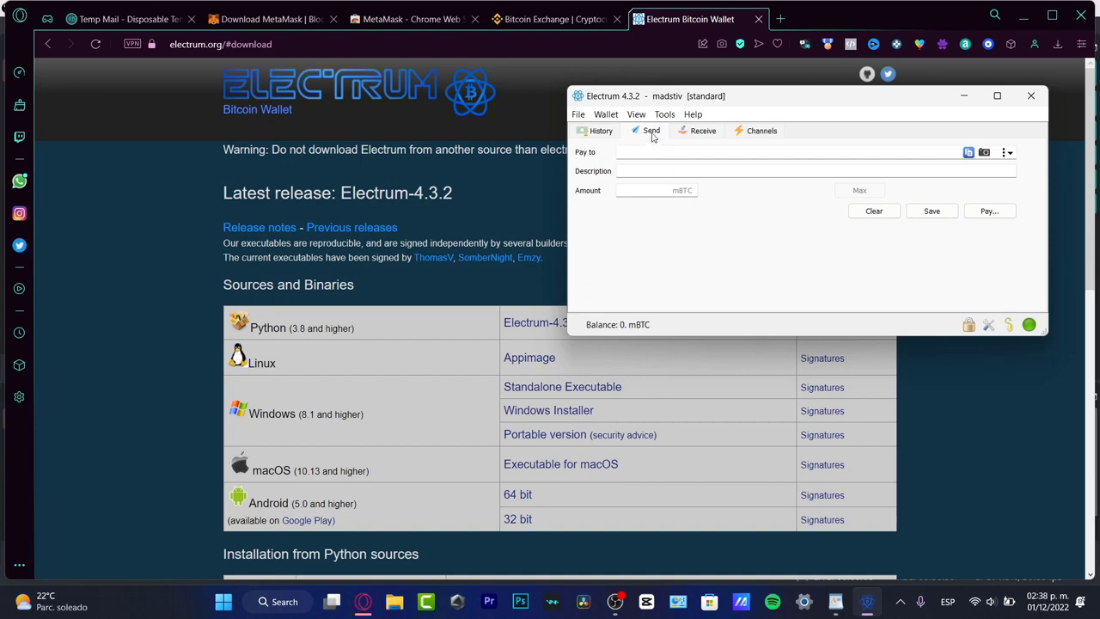
left_click(696, 134)
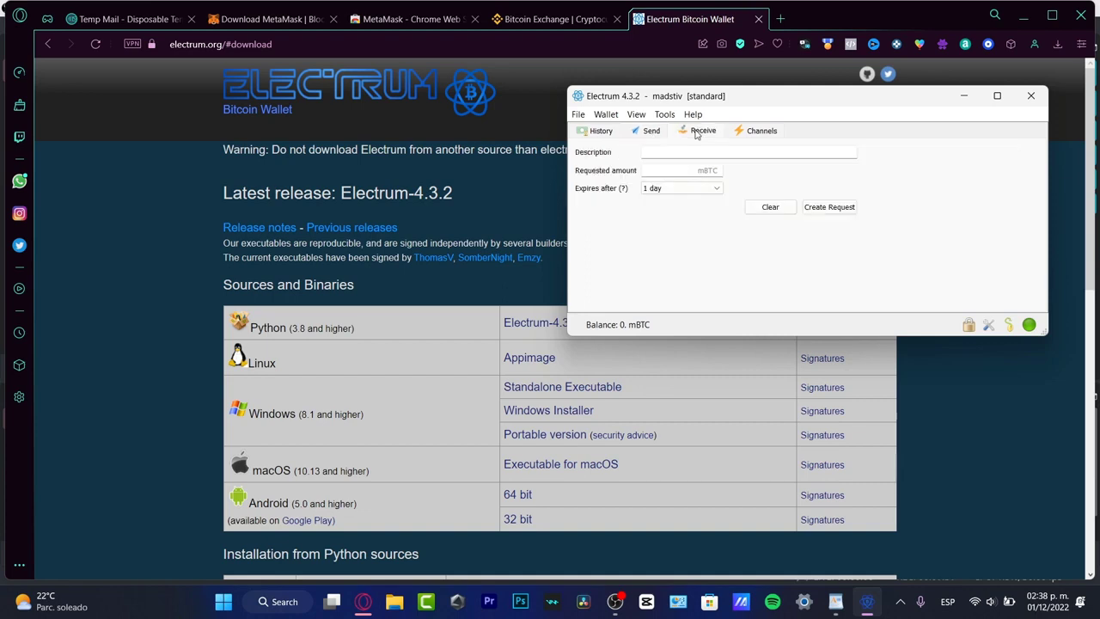
left_click(741, 134)
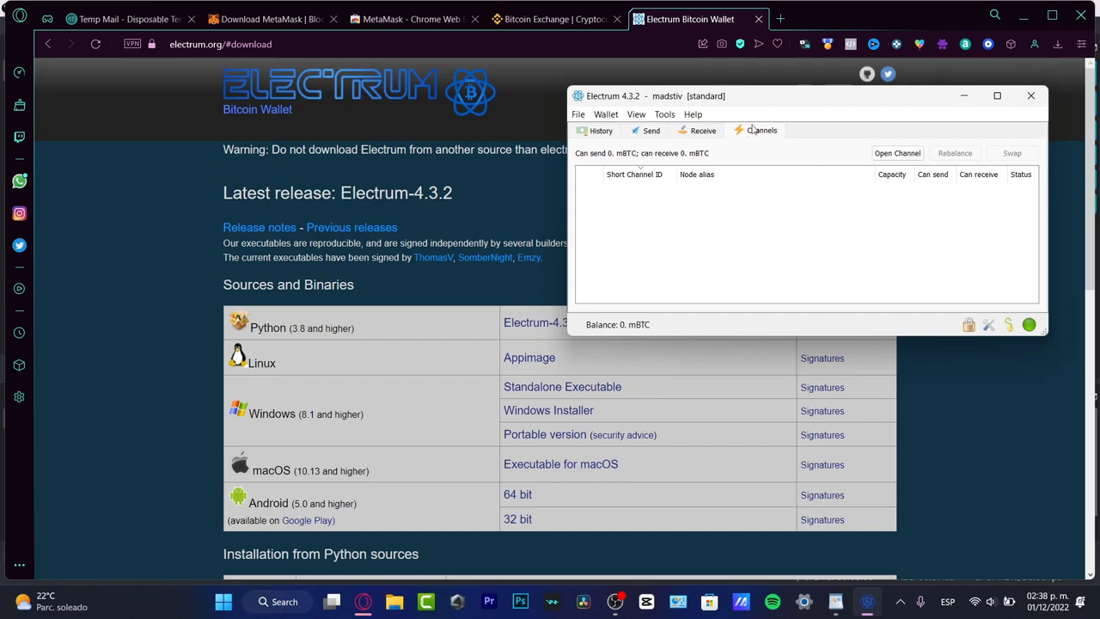
left_click(658, 133)
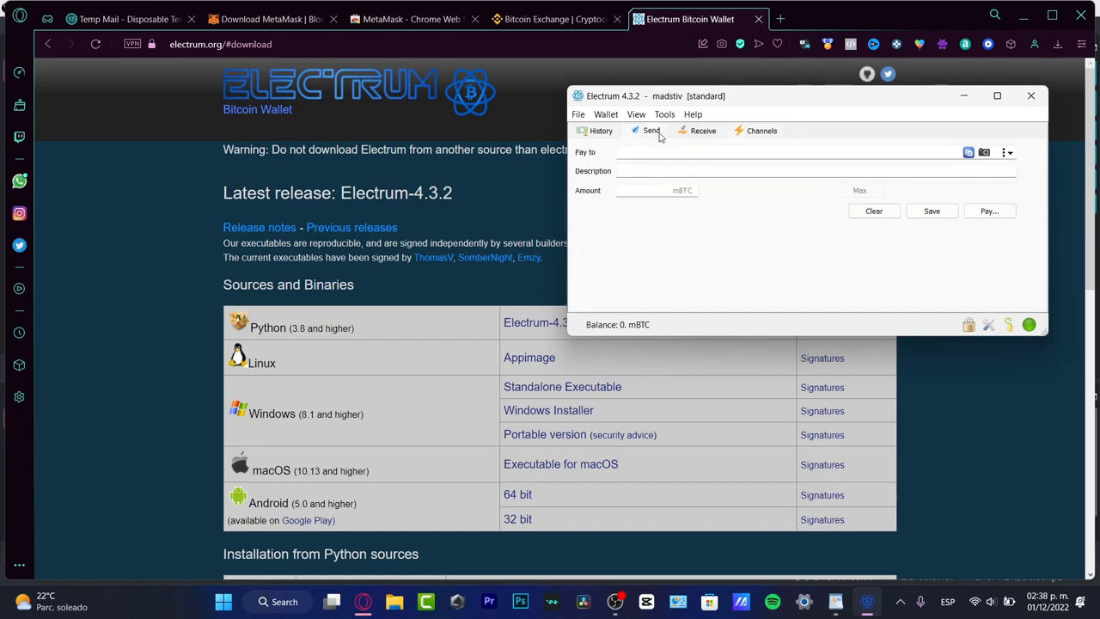
left_click(651, 153)
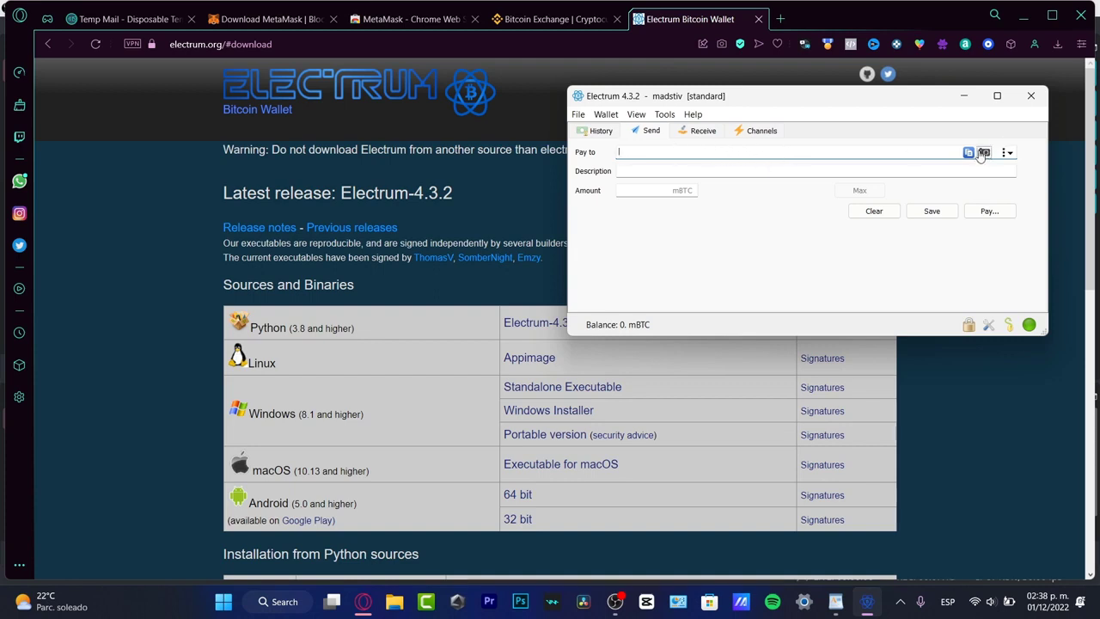
left_click(1063, 225)
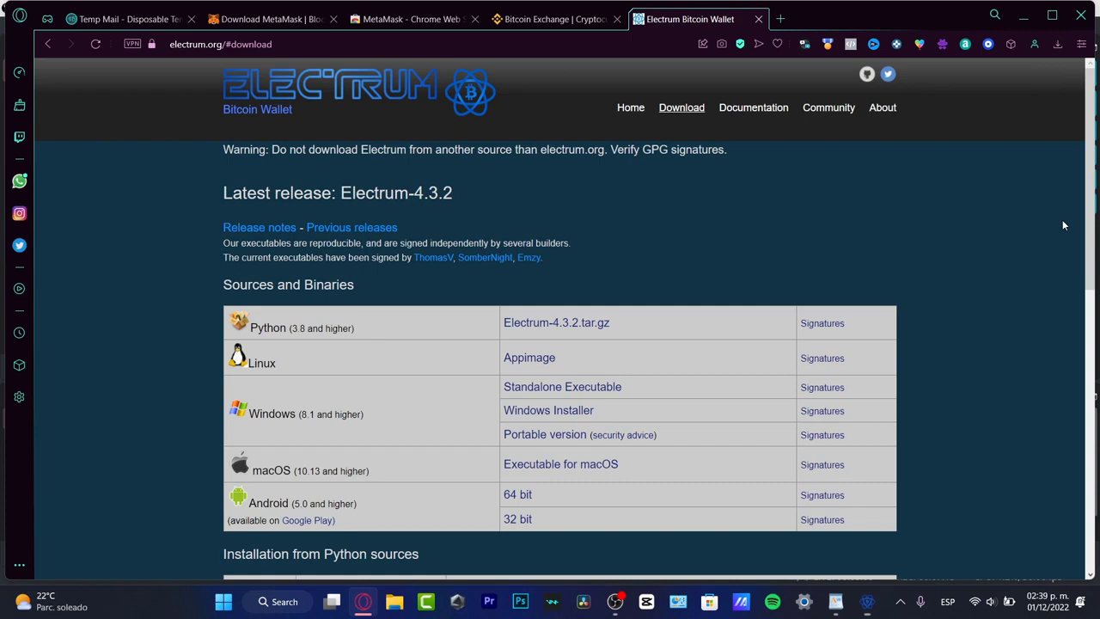
- Copy the Ethereum receive address from the Coinbase Wallet extension and enter it as the payment recipient in Electrum
left_click(990, 44)
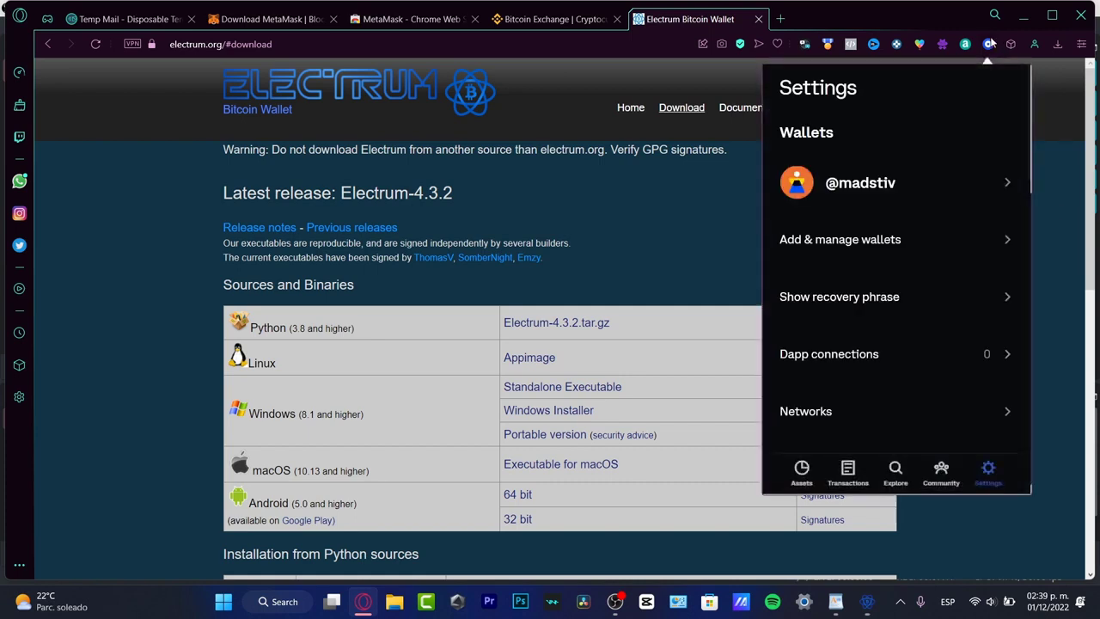
left_click(802, 471)
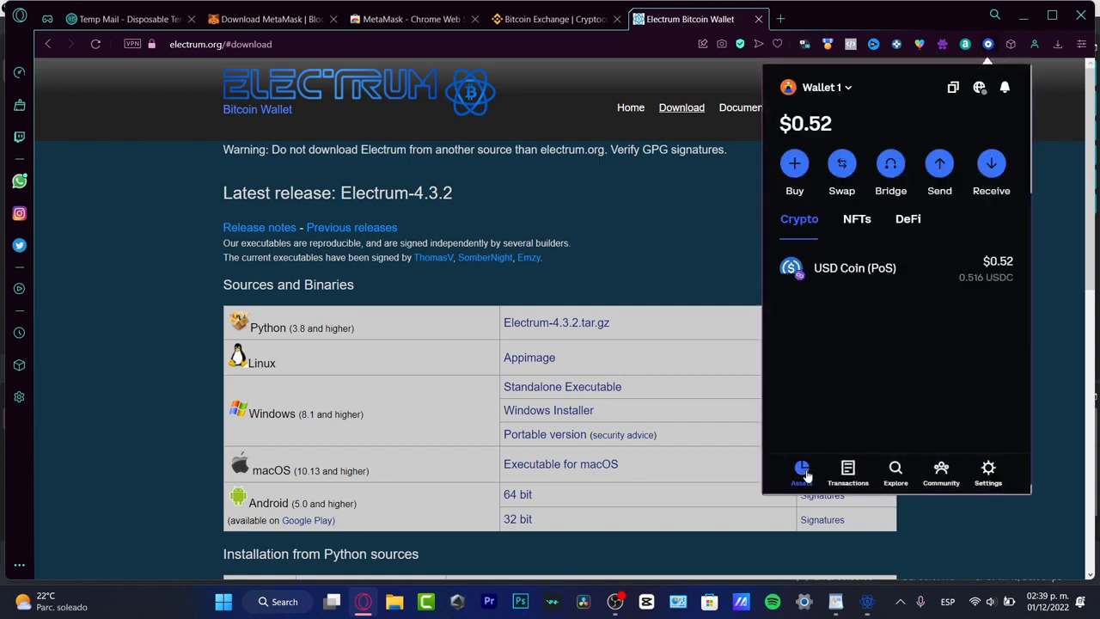
left_click(993, 168)
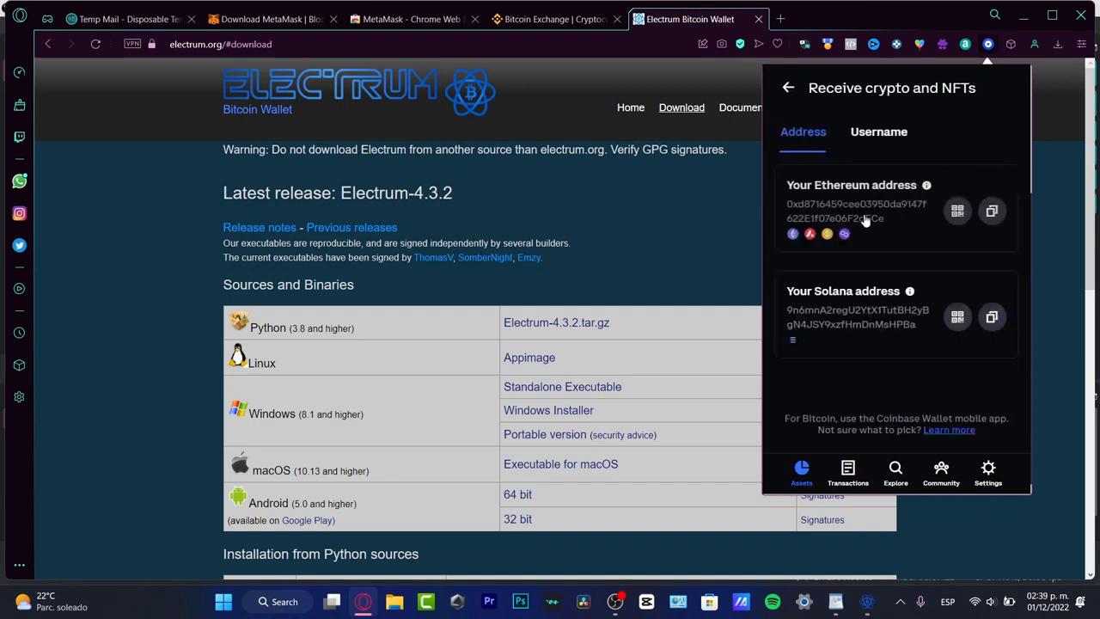
left_click(991, 215)
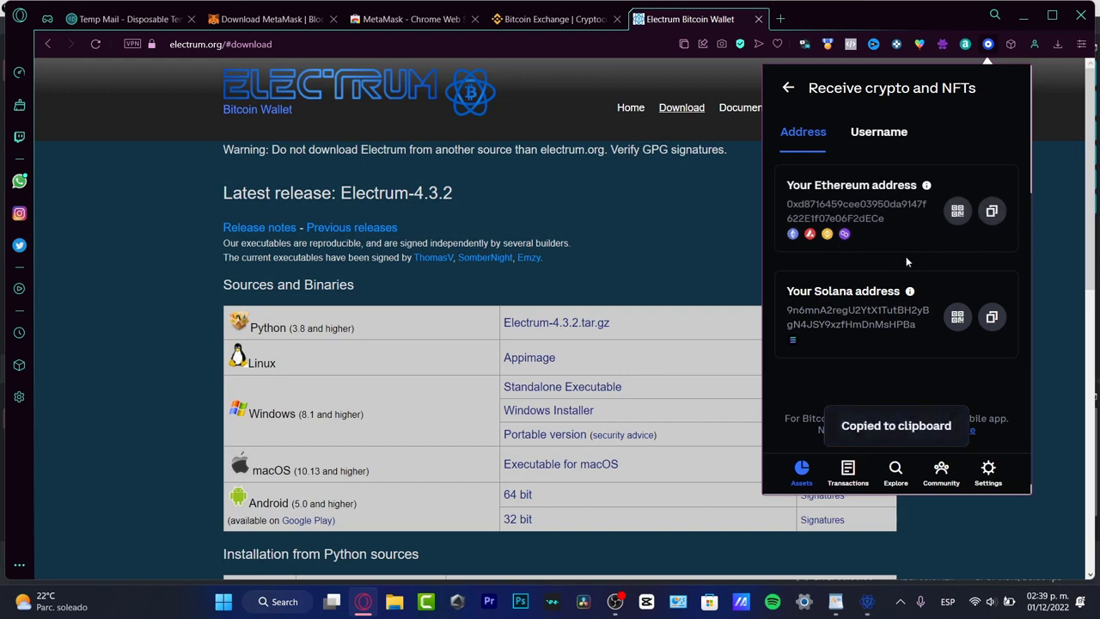
left_click(868, 603)
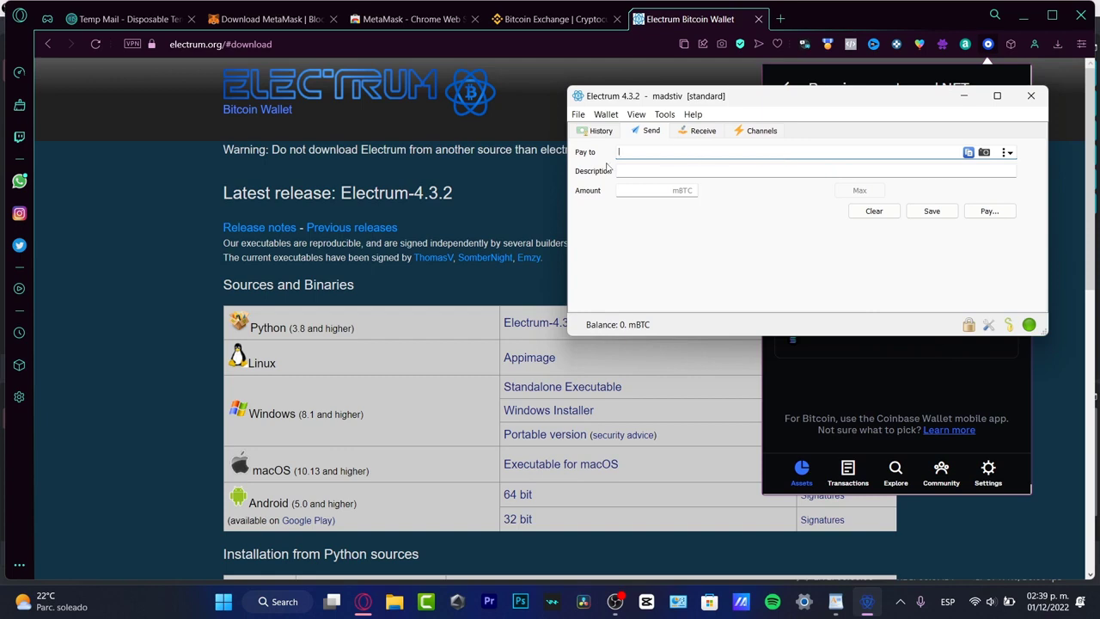
key("ctrl+v")
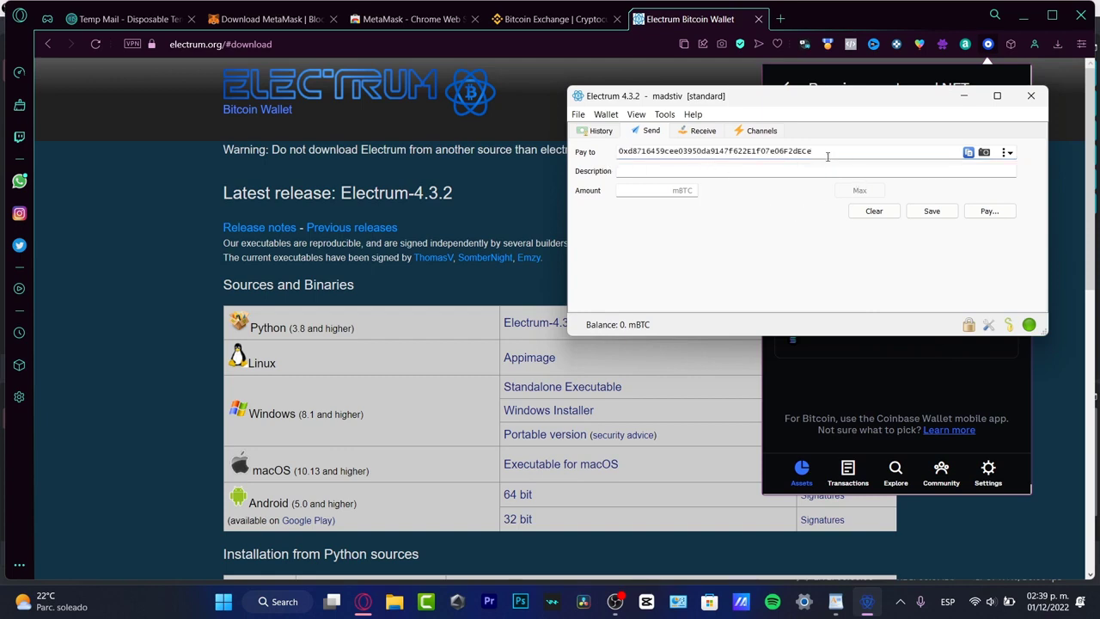
- Check the other recipient input options and set the payment description to "ETHEREUM, REASON"
left_click(1007, 152)
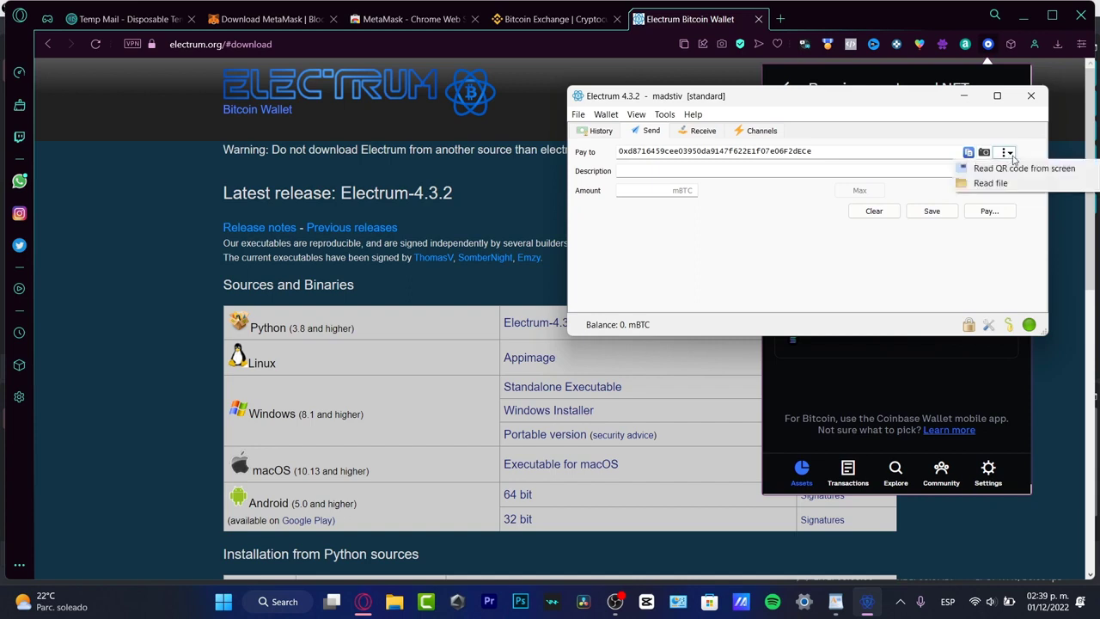
left_click(637, 171)
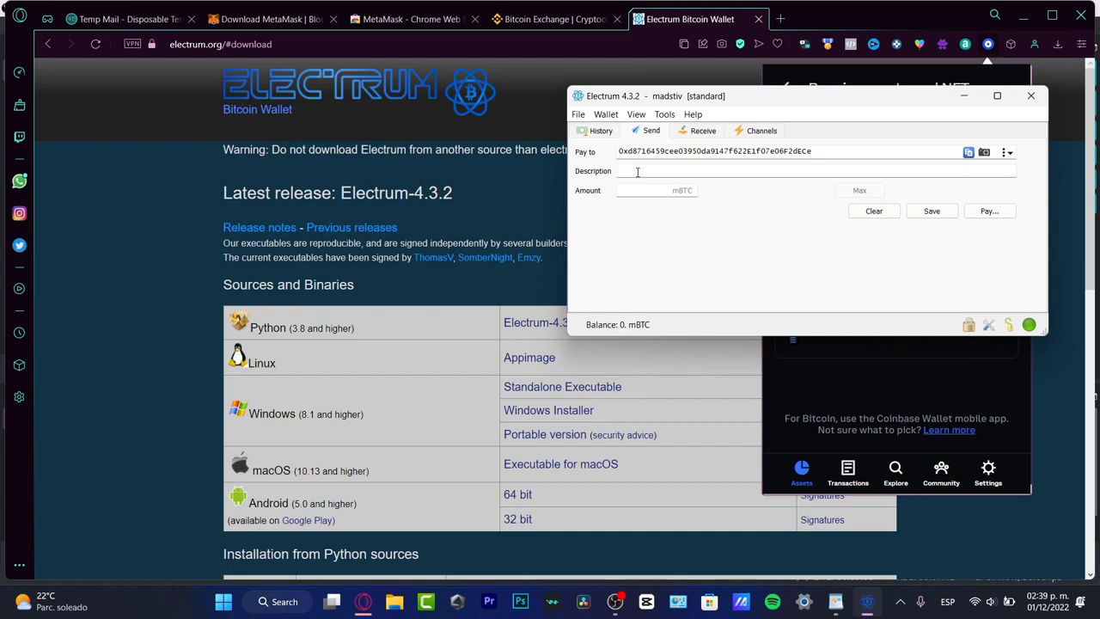
type("ETHE")
type("REUM")
type(", A")
type("DRS")
key("BackSpace")
key("BackSpace")
key("BackSpace")
type("REASON")
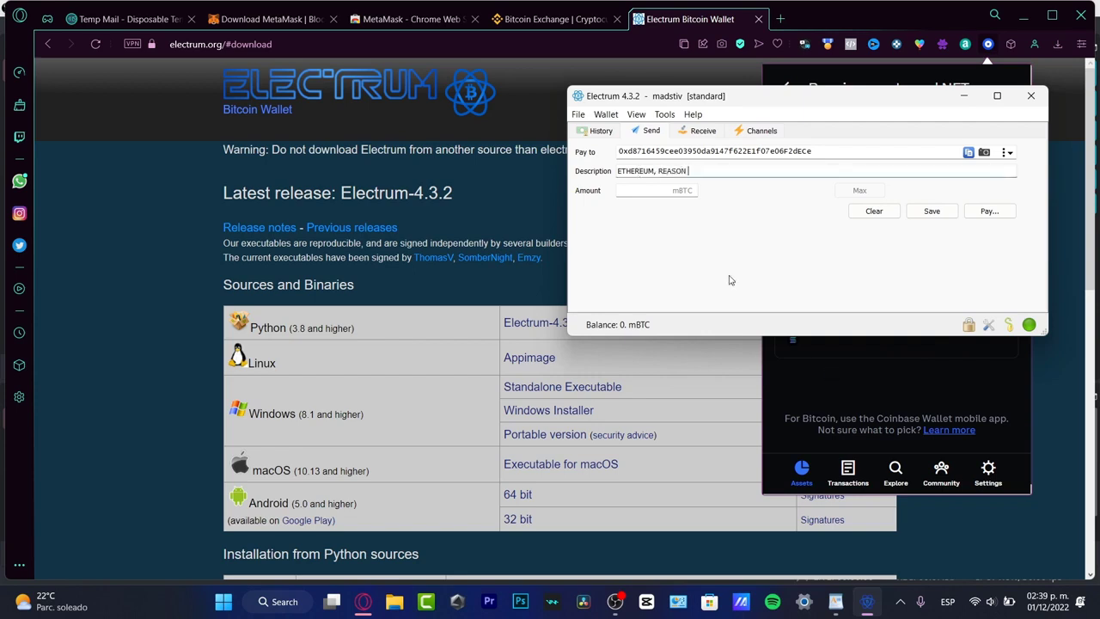
- Set the payment amount to 0.0007 mBTC and view the wallet's transaction history
left_click(645, 190)
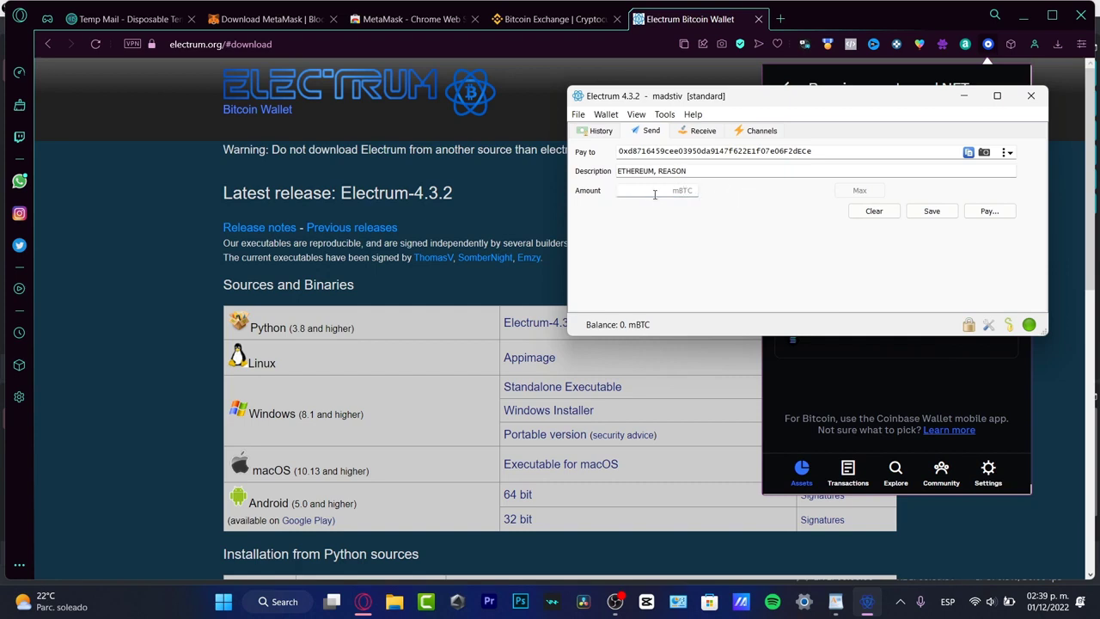
type("0.0007")
left_click(595, 131)
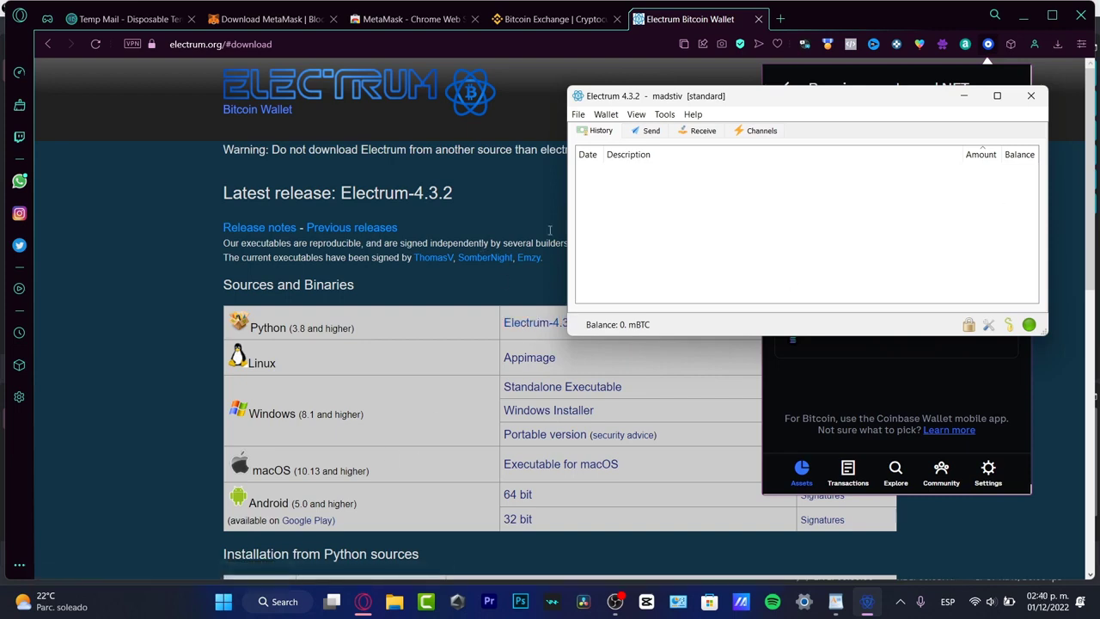
- Create a receive request described as 7890.2 for 0.009 mBTC, expiring after 1 hour
left_click(701, 131)
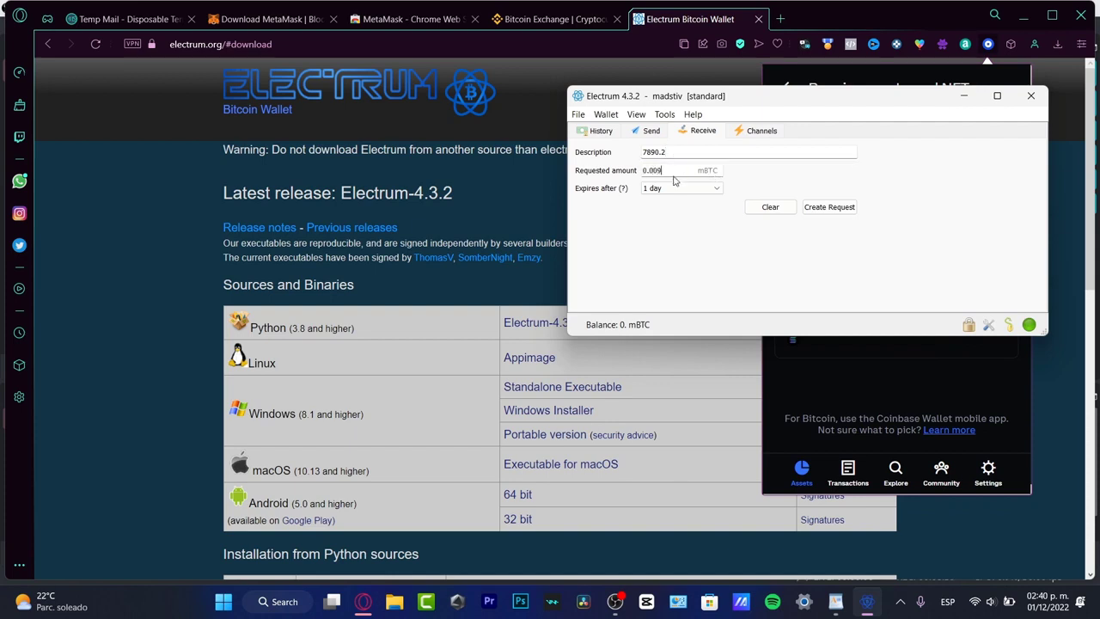
left_click(681, 190)
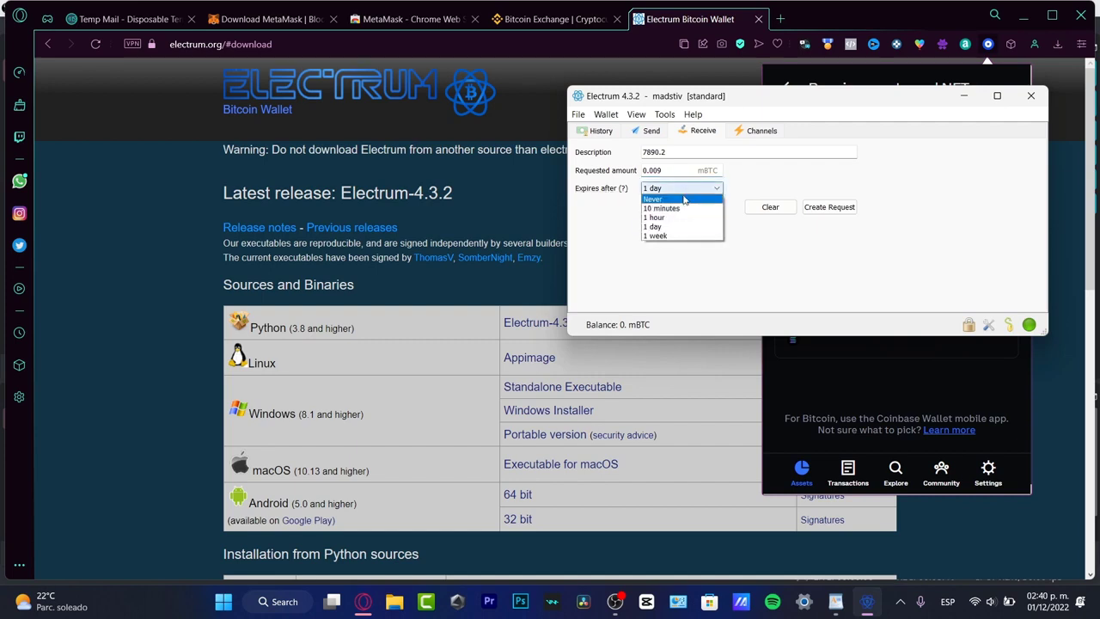
left_click(699, 217)
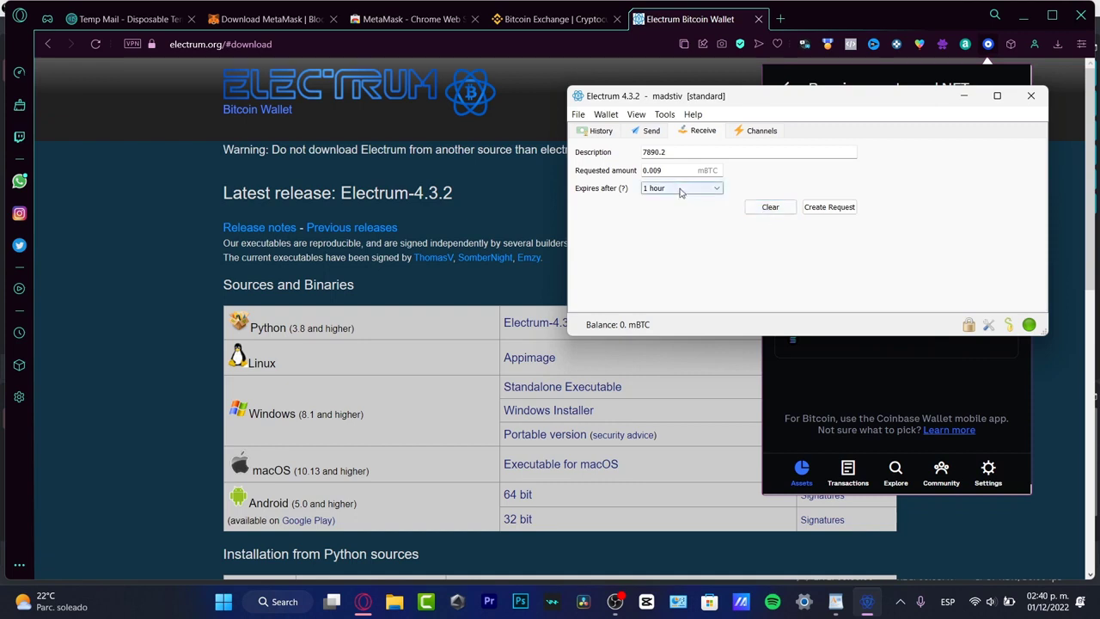
left_click(830, 208)
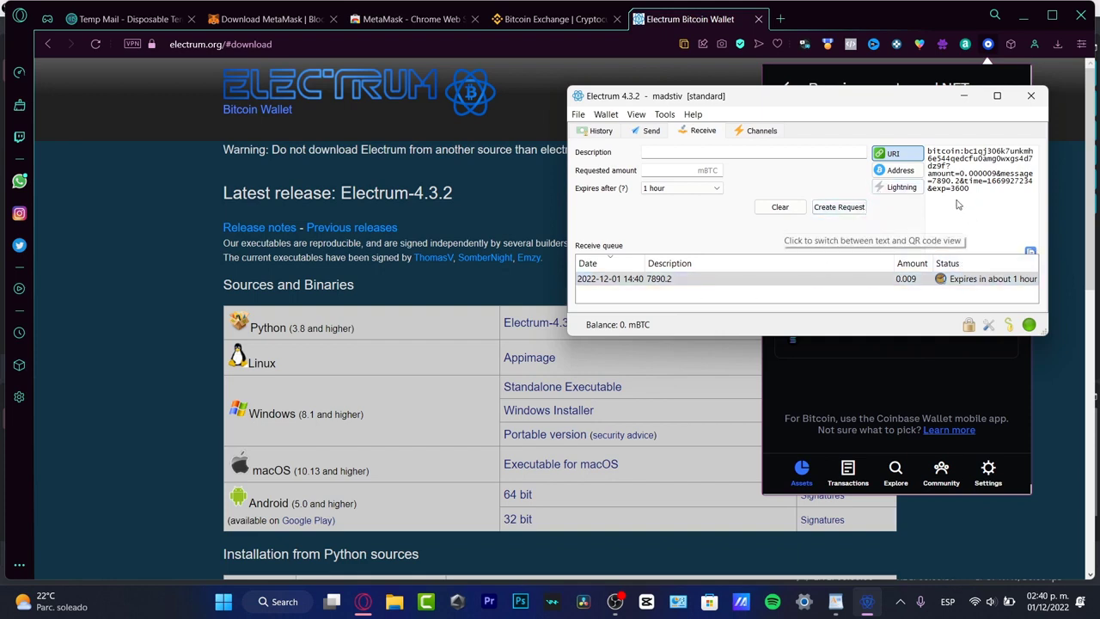
- Examine the receive request as a Bitcoin address, QR code, Lightning invoice and URI
left_click(915, 172)
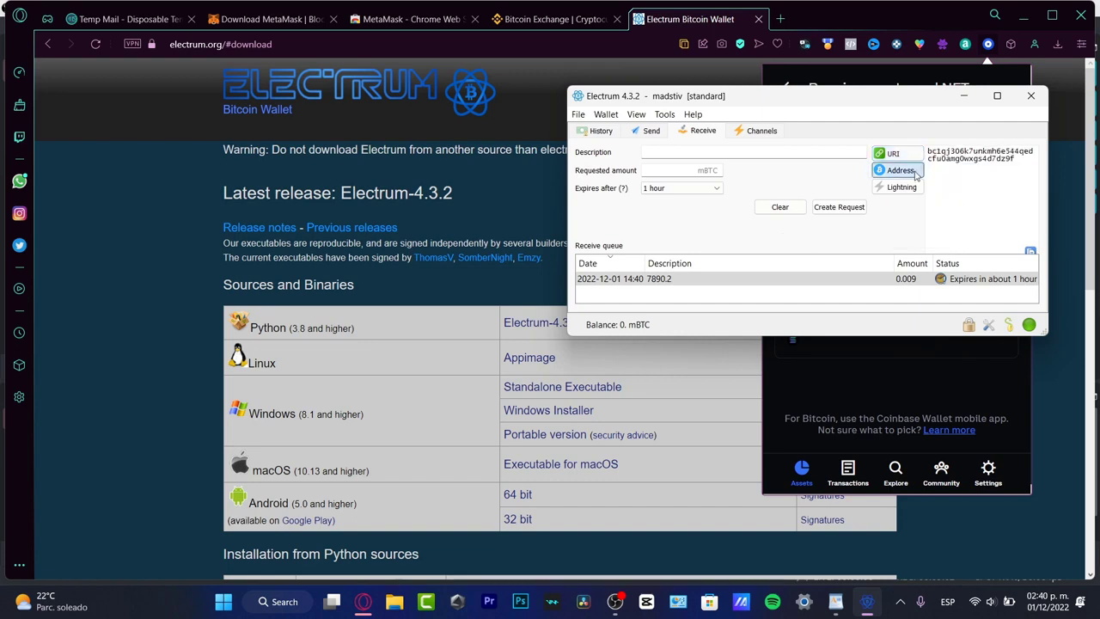
left_click(1015, 170)
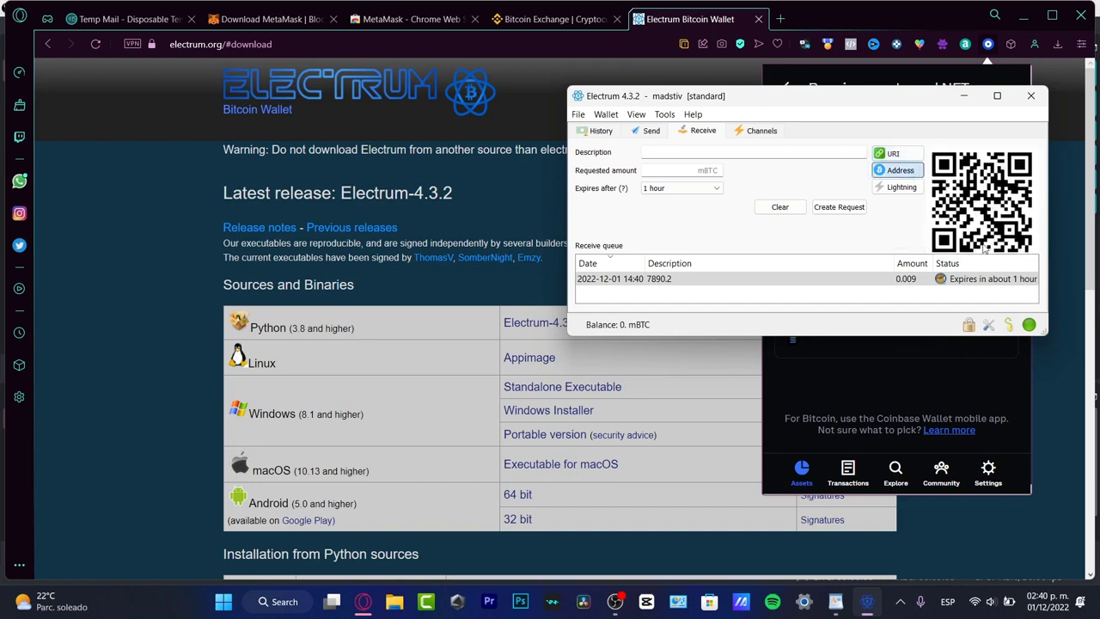
left_click(902, 187)
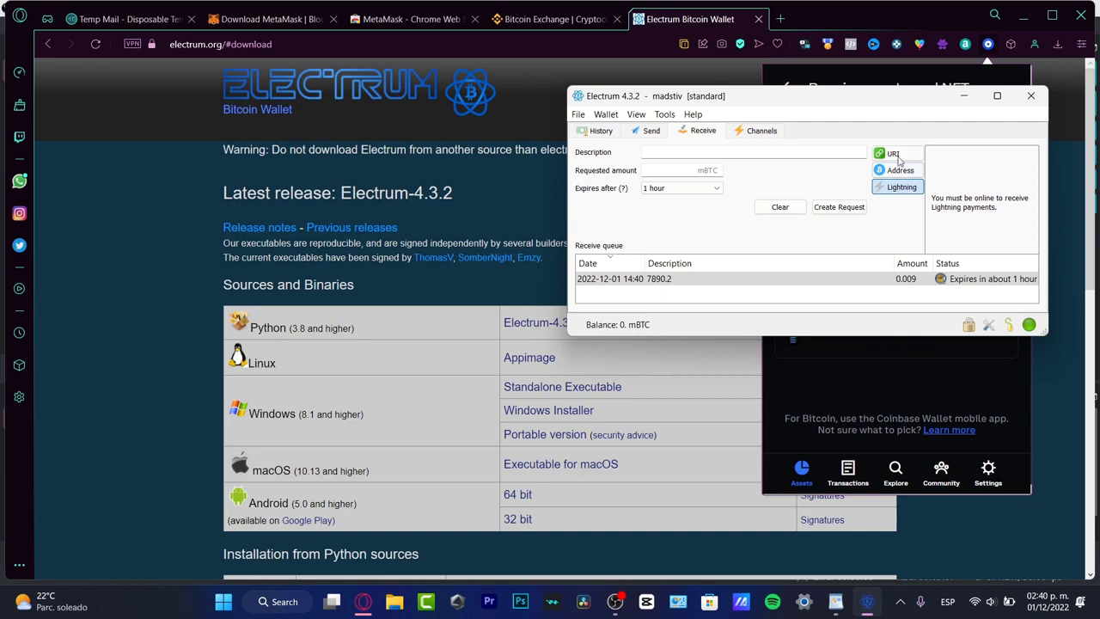
left_click(897, 154)
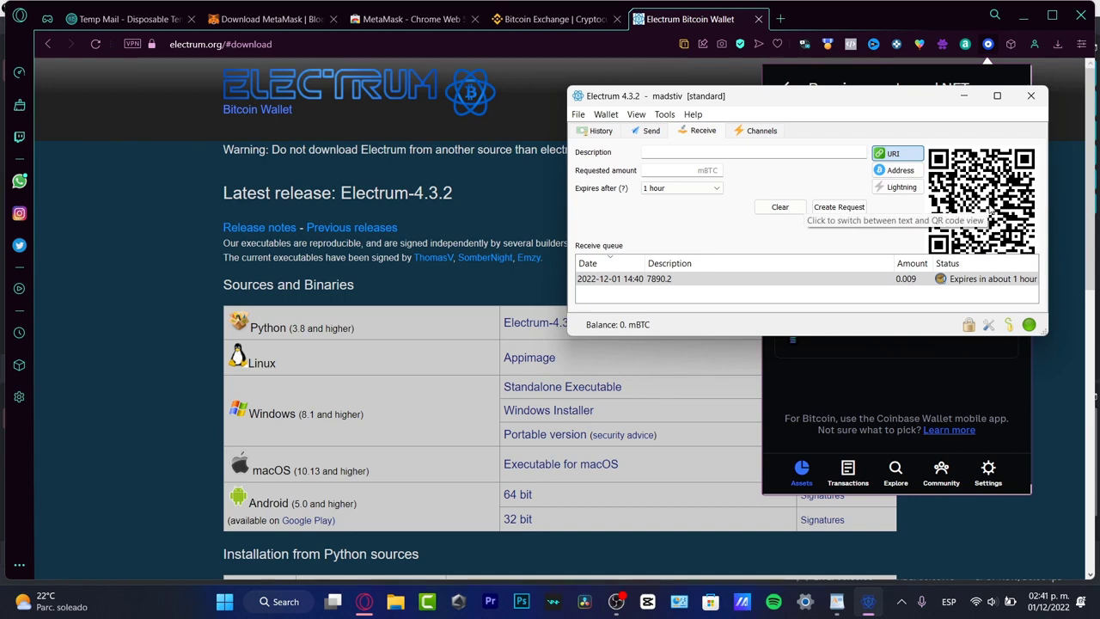
- Look over the wallet's display options and move the Electrum window over the download page, away from the Coinbase Wallet addresses
left_click(606, 114)
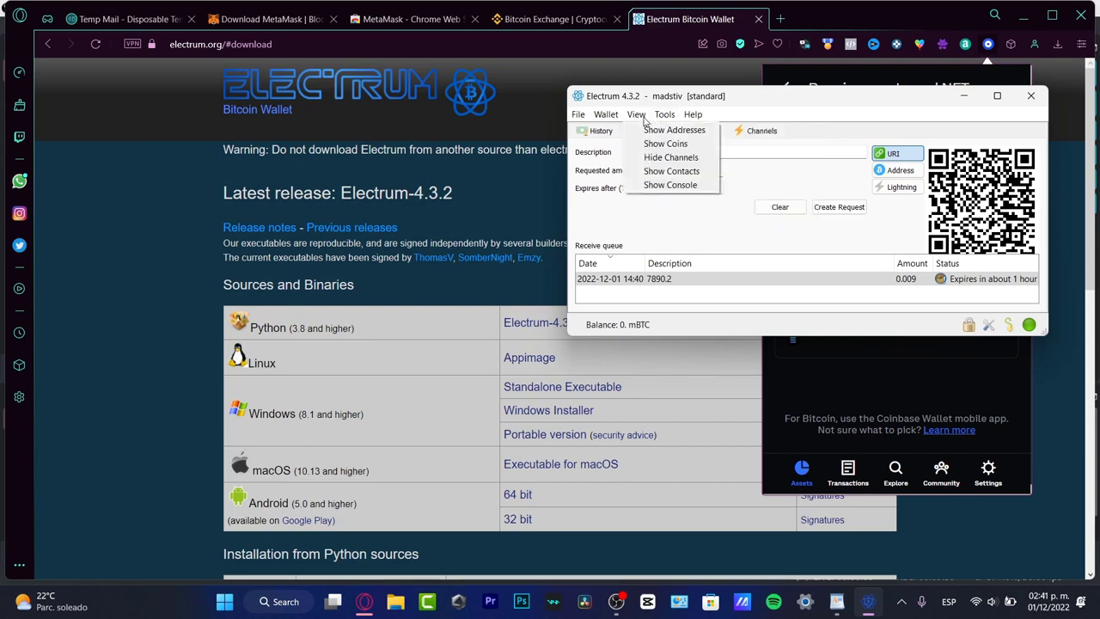
left_click(871, 107)
left_click_drag(871, 107, 876, 38)
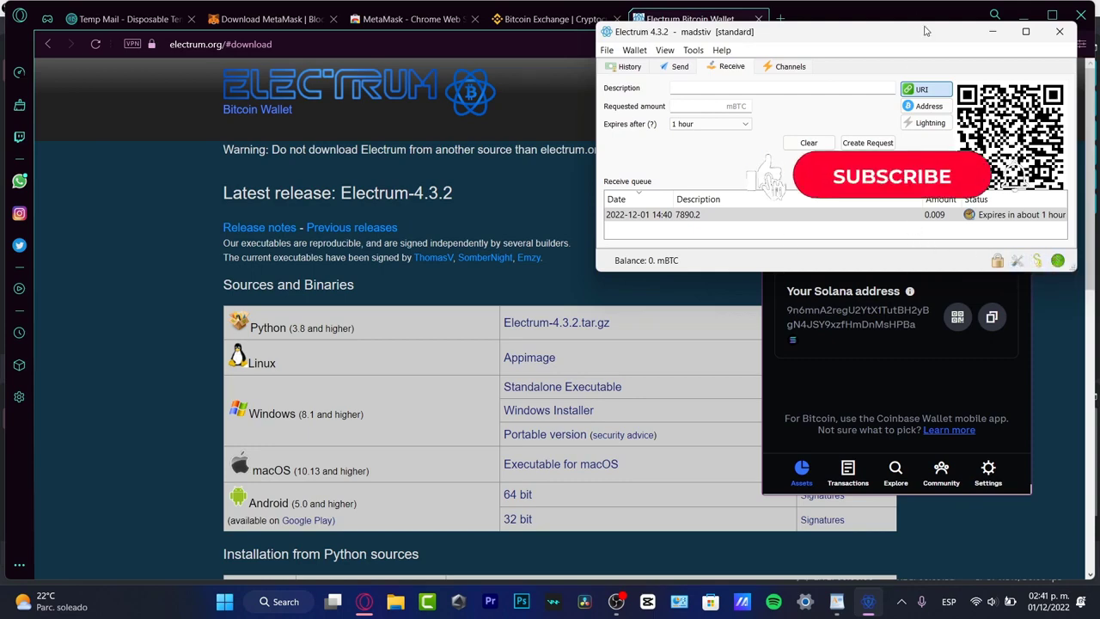
left_click_drag(927, 31, 671, 73)
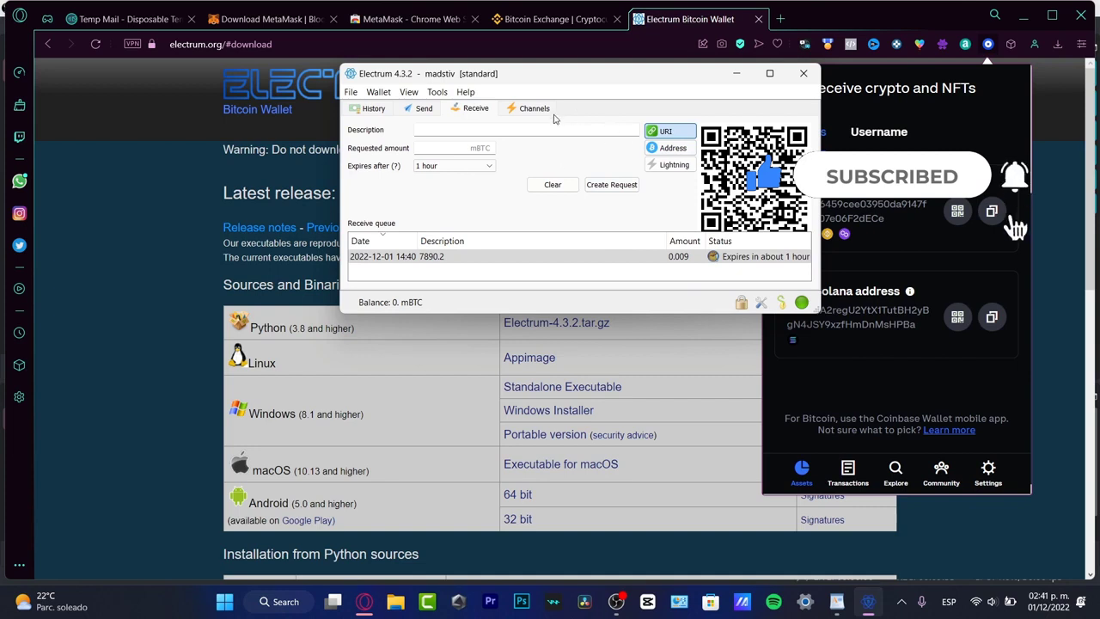